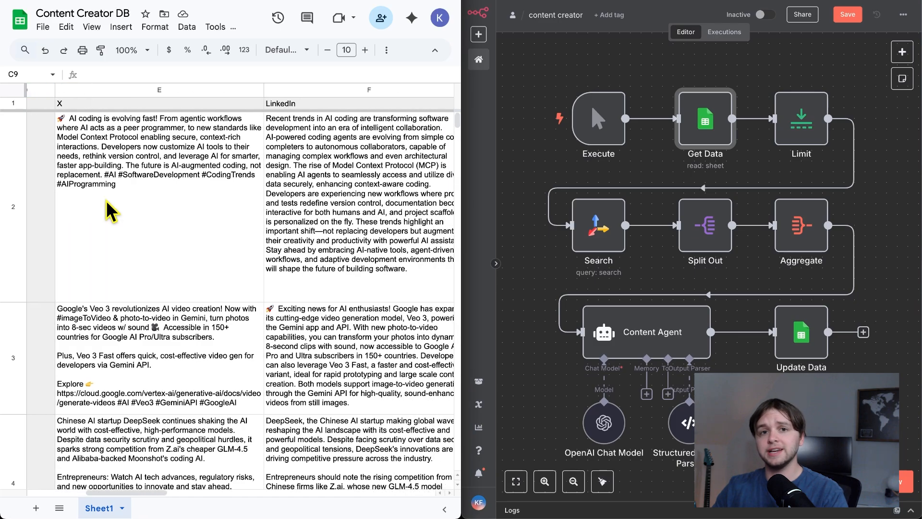
- Examine the existing X, LinkedIn and Blog content, plus the campaign, subject and target audience in row 6 of the sheet
scroll(115, 207, "right", 5)
scroll(189, 194, "right", 5)
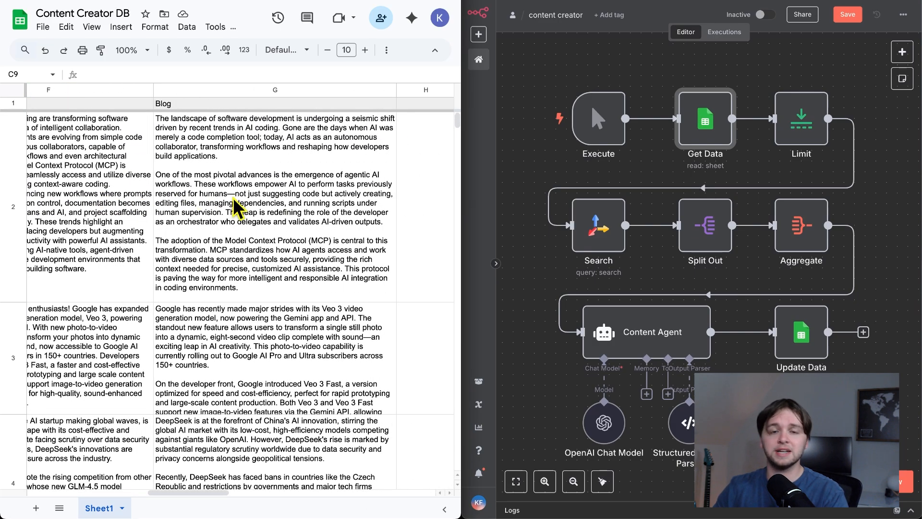
scroll(235, 206, "left", 8)
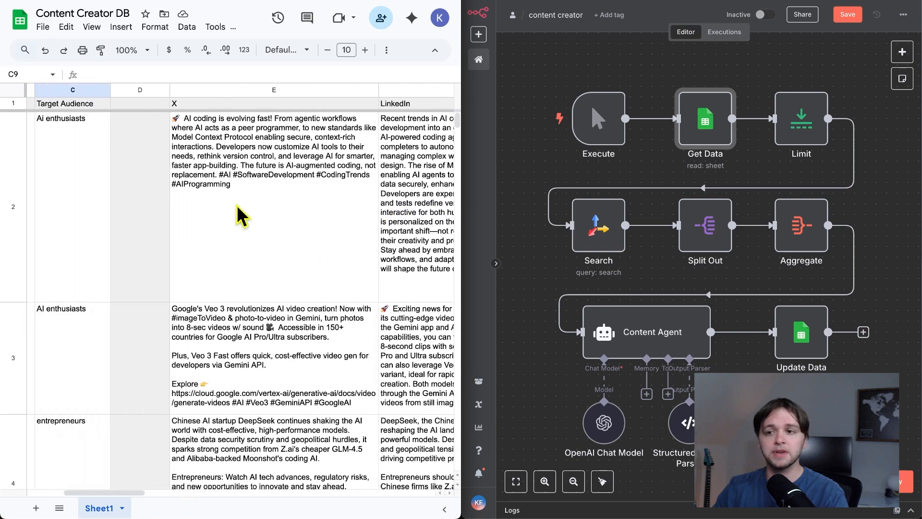
scroll(241, 221, "down", 10)
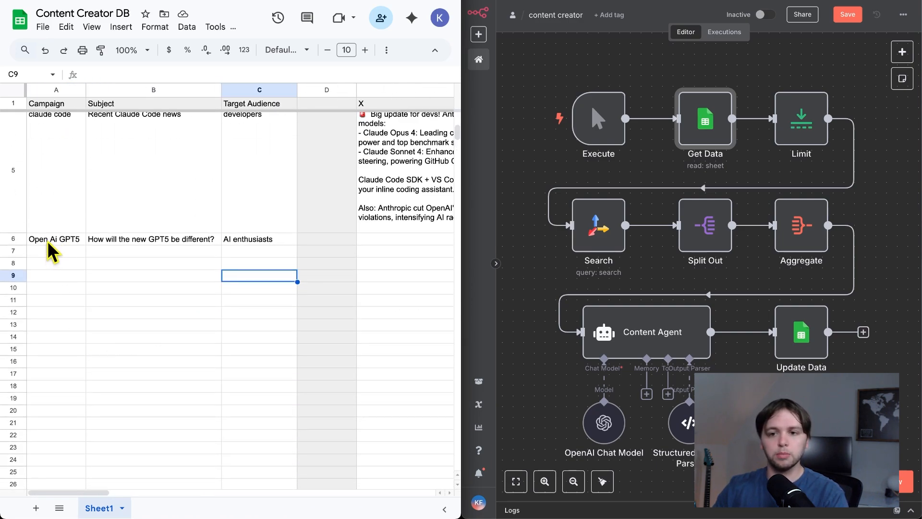
left_click(46, 240)
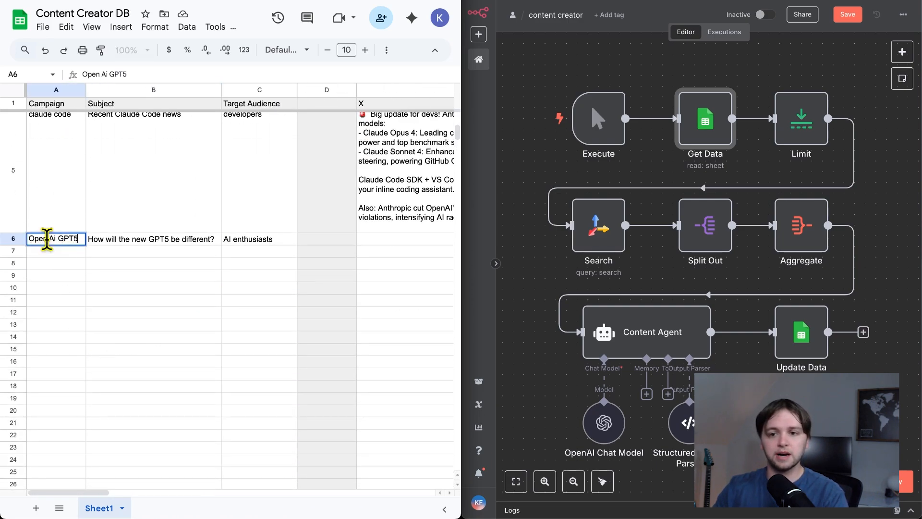
left_click(107, 243)
double_click(105, 239)
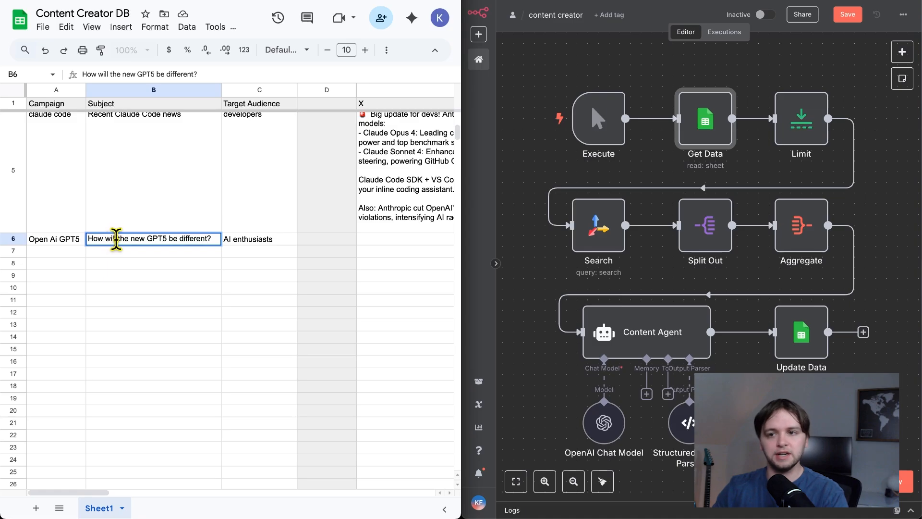
left_click(247, 240)
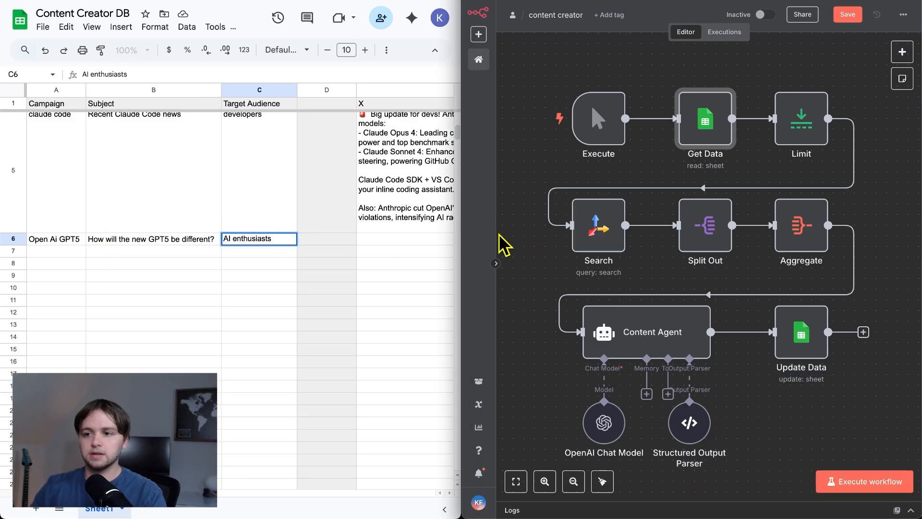
- Execute the whole content creator workflow and follow its progress through the nodes
left_click(867, 483)
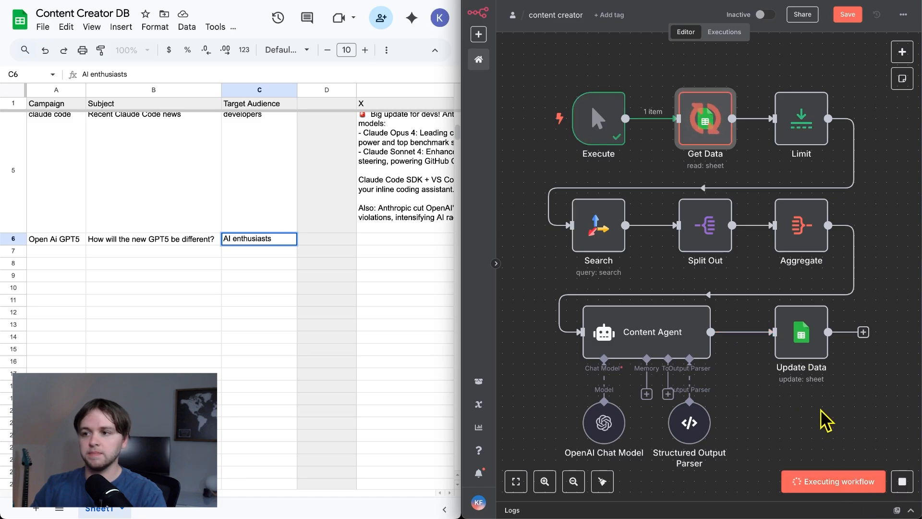
scroll(748, 365, "right", 2)
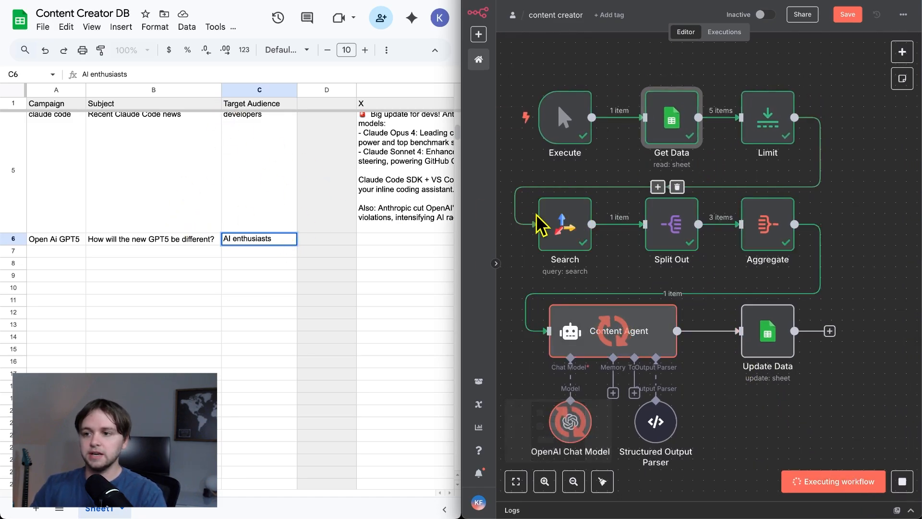
scroll(665, 255, "down", 3)
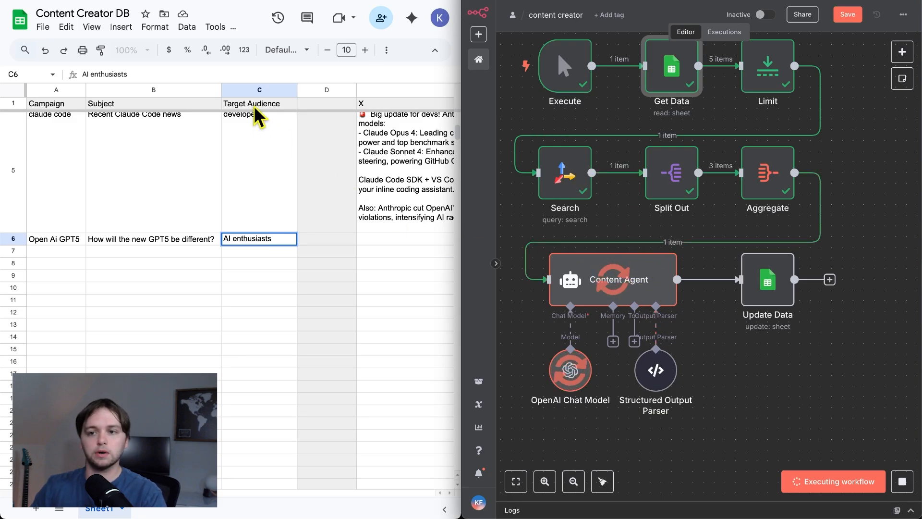
- Increase the height of row 6 in the Content Creator DB sheet to make room for the generated text
scroll(207, 199, "right", 2)
left_click(193, 203)
left_click_drag(13, 245, 14, 360)
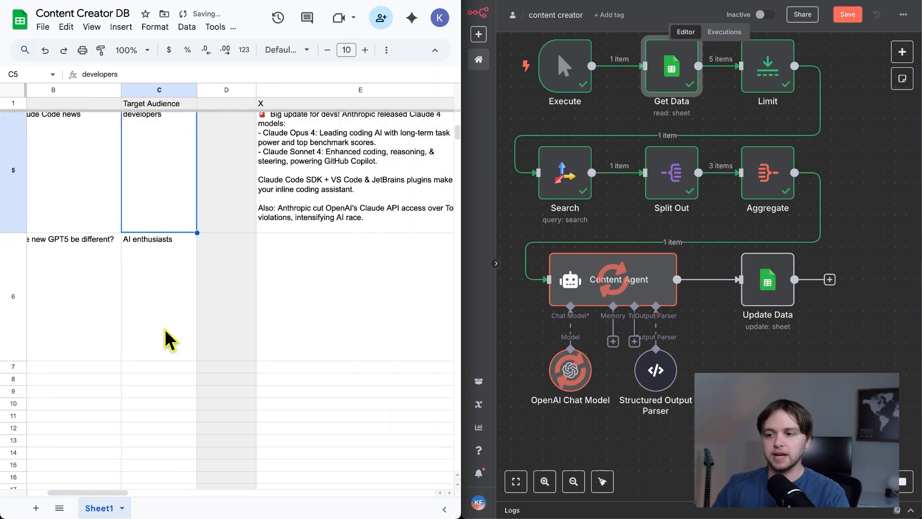
- Read the full X and LinkedIn posts generated for the Open Ai GPT5 campaign in row 6
scroll(211, 322, "right", 4)
scroll(212, 331, "left", 2)
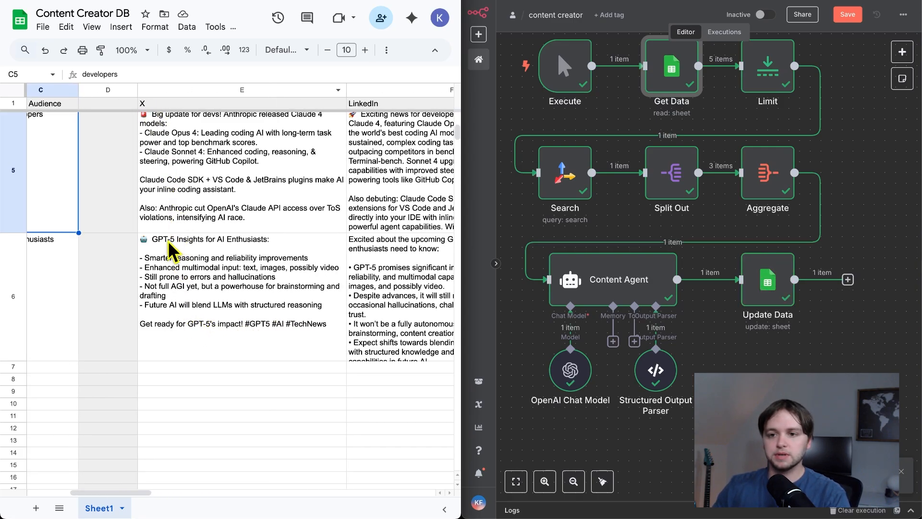
double_click(201, 276)
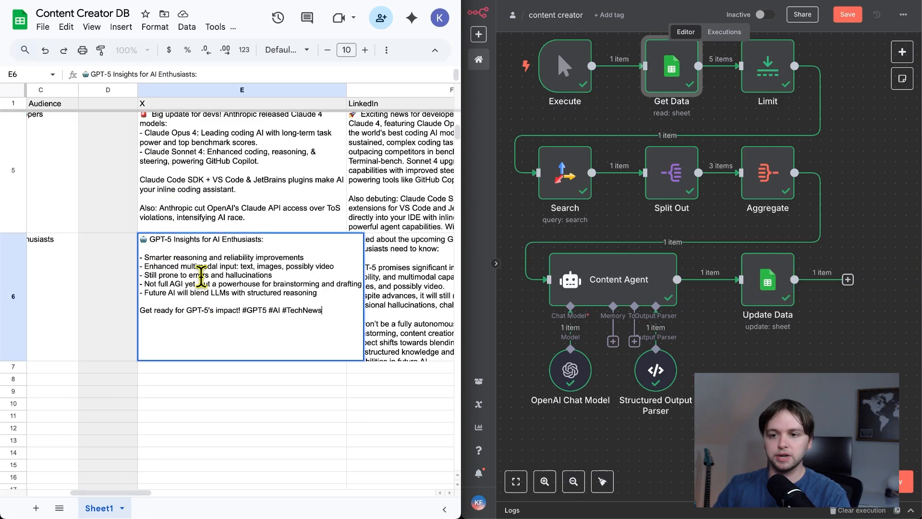
left_click(231, 367)
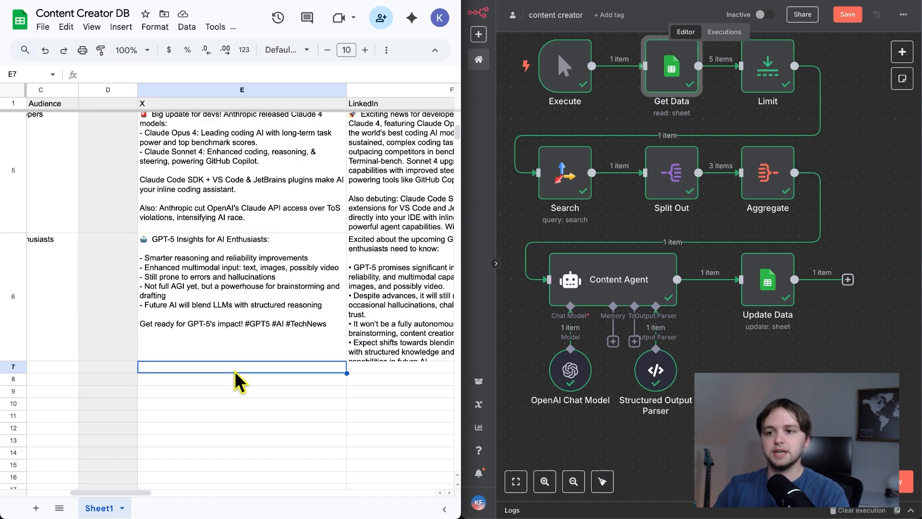
scroll(240, 368, "right", 2)
scroll(246, 379, "right", 2)
double_click(226, 312)
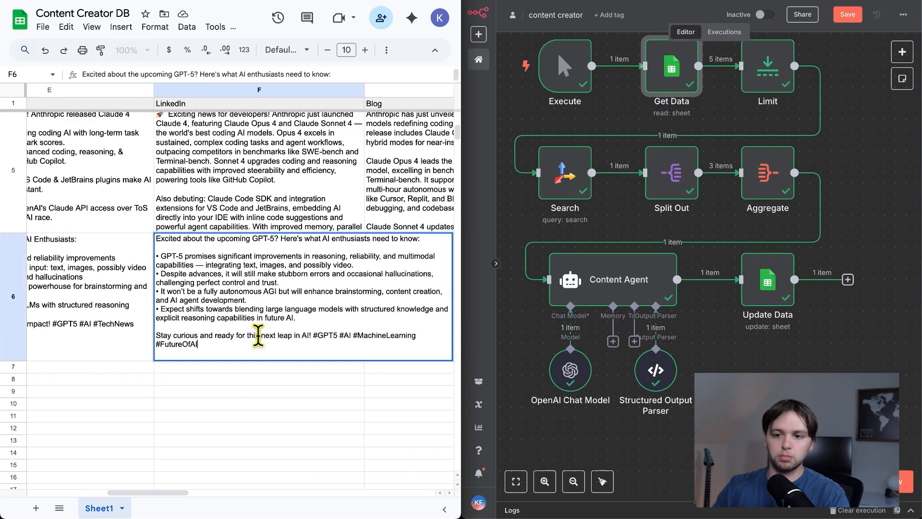
- Read the generated Blog text in row 6, and compare the row's campaign inputs with its X and LinkedIn posts
scroll(252, 355, "right", 3)
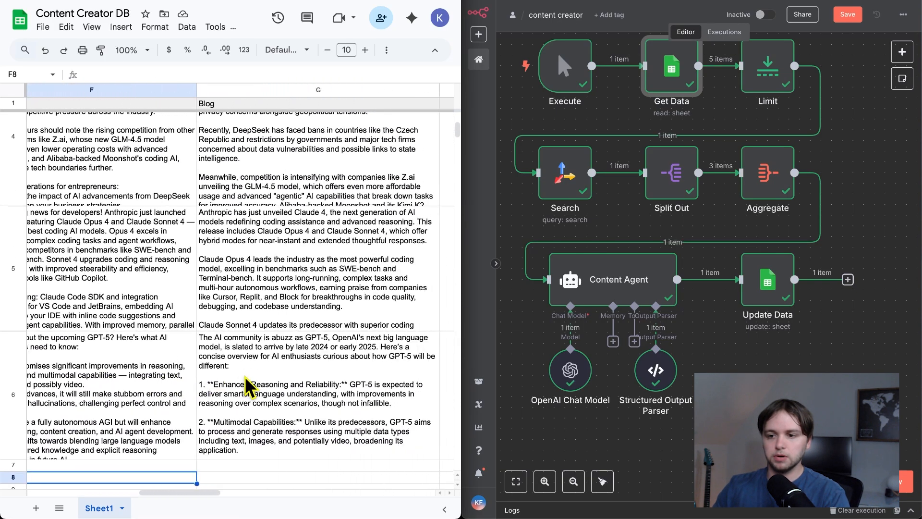
double_click(244, 375)
scroll(245, 374, "down", 3)
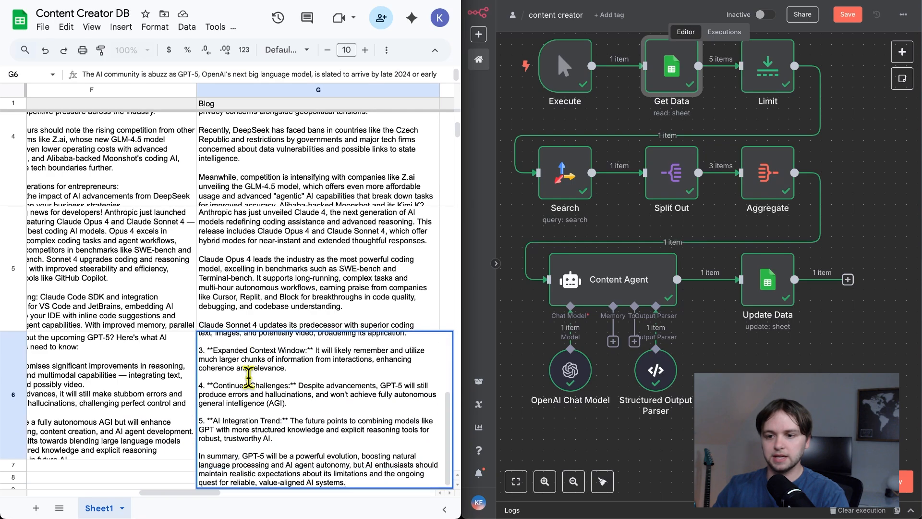
scroll(249, 377, "up", 5)
left_click(183, 408)
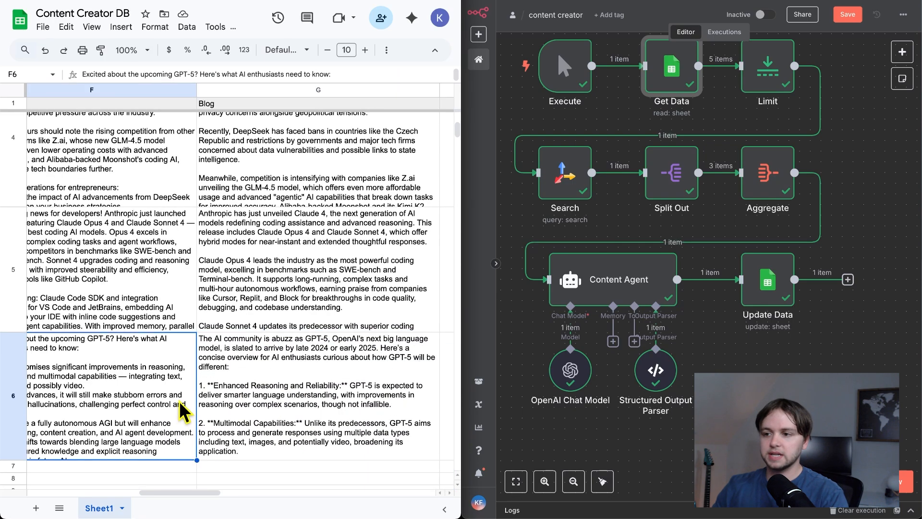
scroll(183, 408, "left", 10)
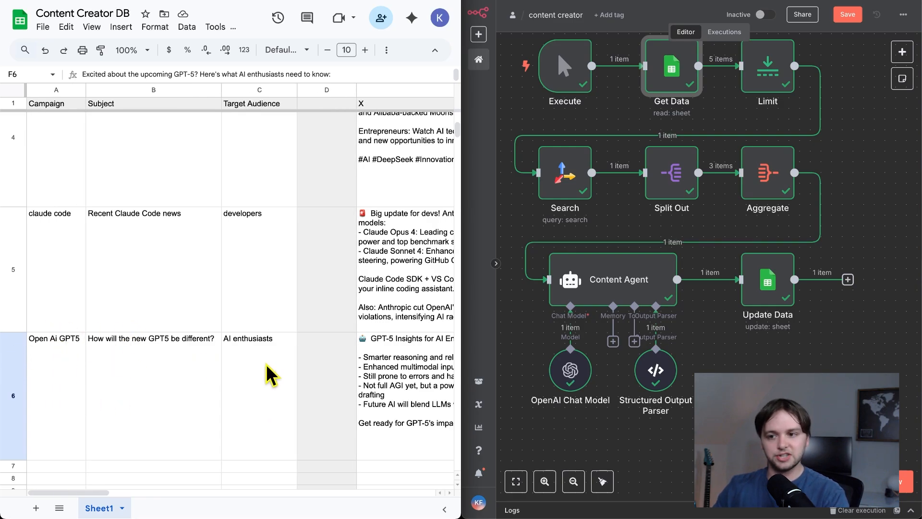
scroll(269, 375, "right", 6)
left_click(190, 380)
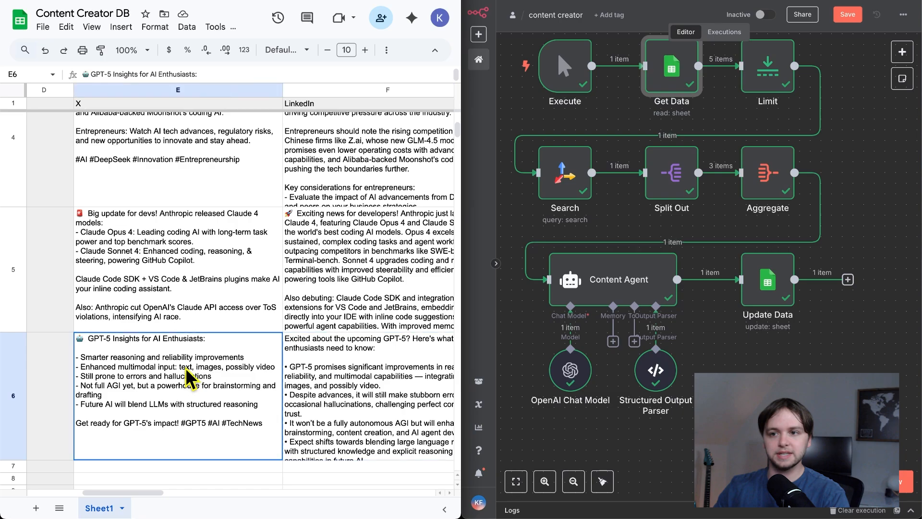
left_click(322, 370)
scroll(322, 370, "right", 4)
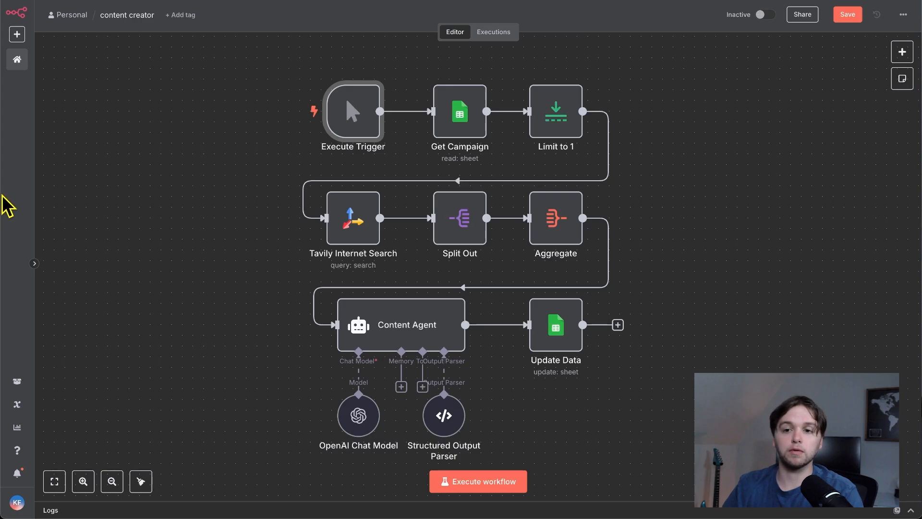
- Bring the sheet into view beside the workflow and enter "small business ai" as the campaign in row 7
left_click_drag(3, 202, 465, 208)
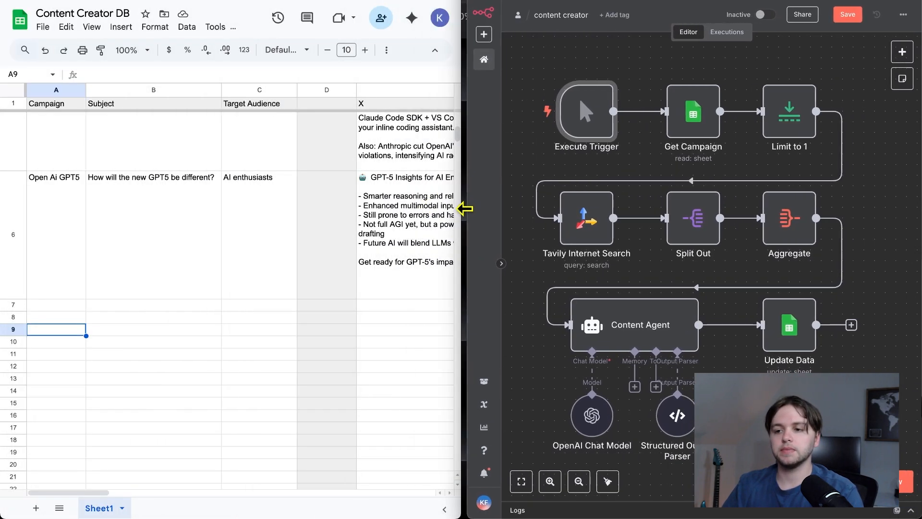
double_click(61, 304)
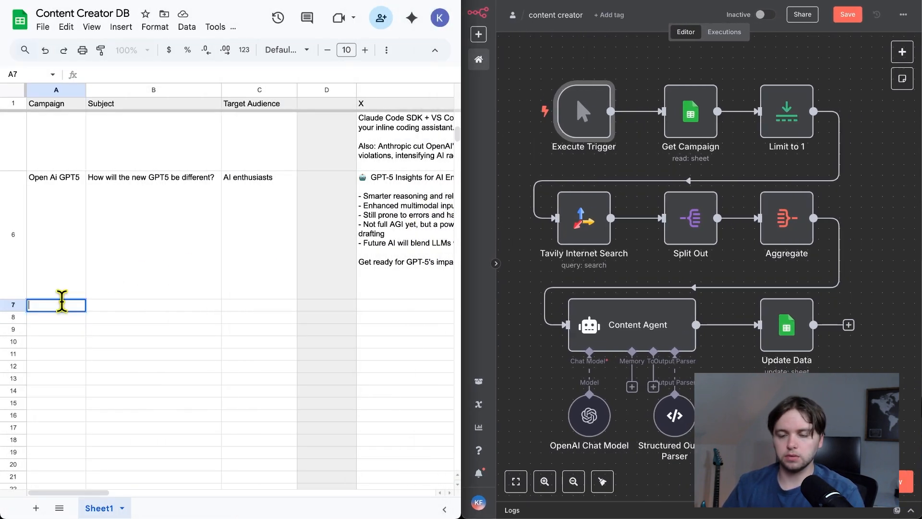
type("small business ai")
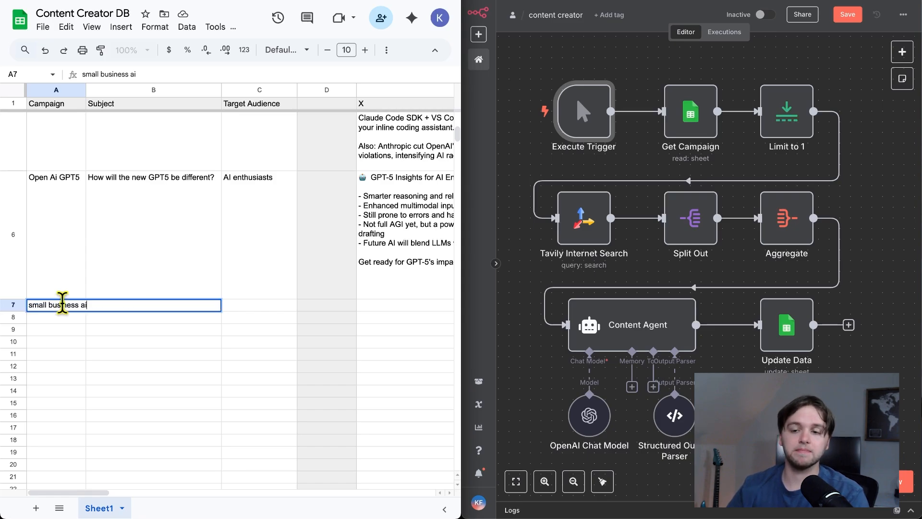
scroll(181, 264, "right", 1)
left_click(181, 263)
- Fill row 7 with the subject "How are small businesses leveraging AI" and the target audience "entreperneurs"
left_click(141, 330)
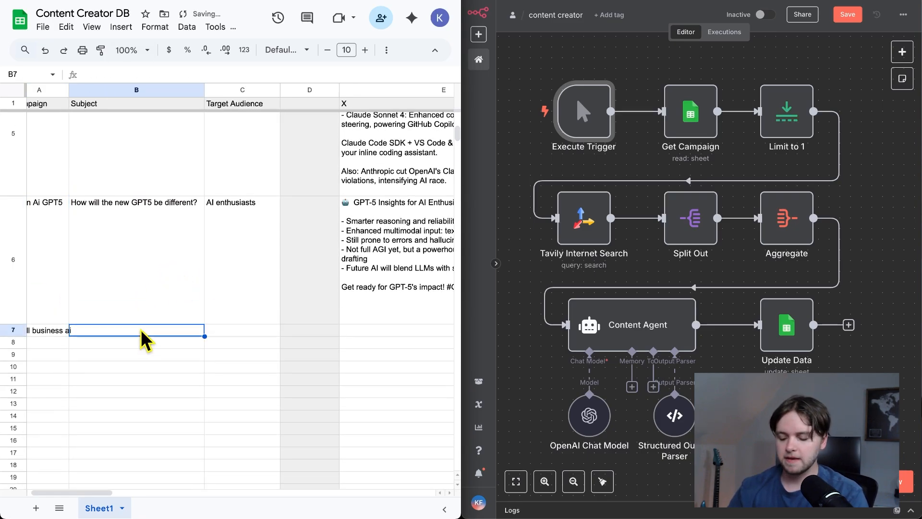
type("How are small businesses leve")
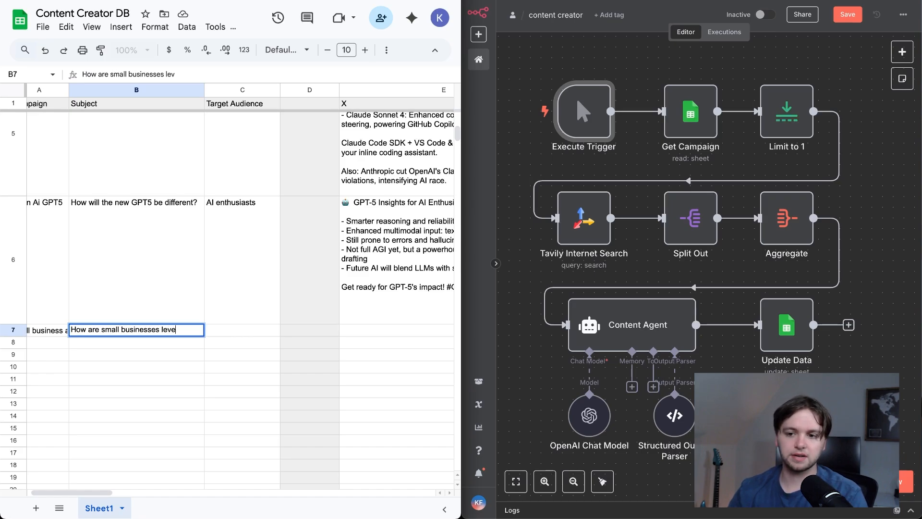
type("raging AI")
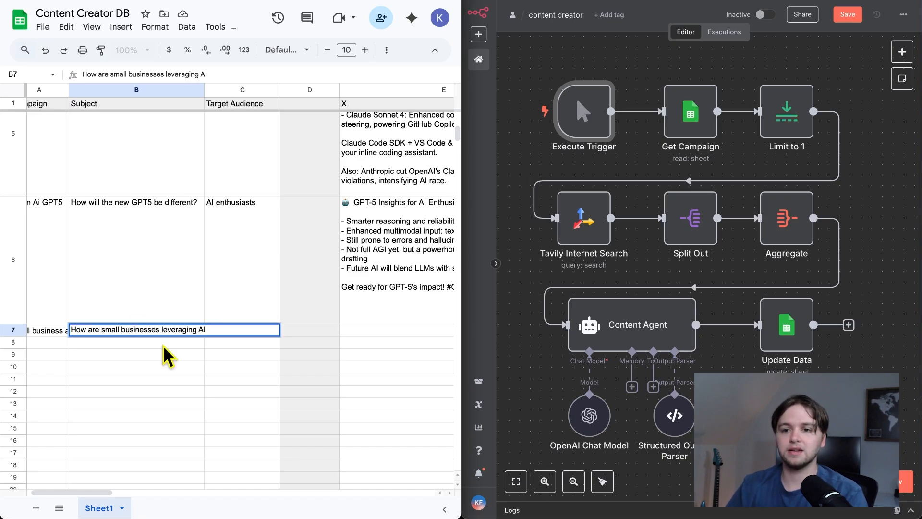
left_click(235, 298)
left_click(253, 333)
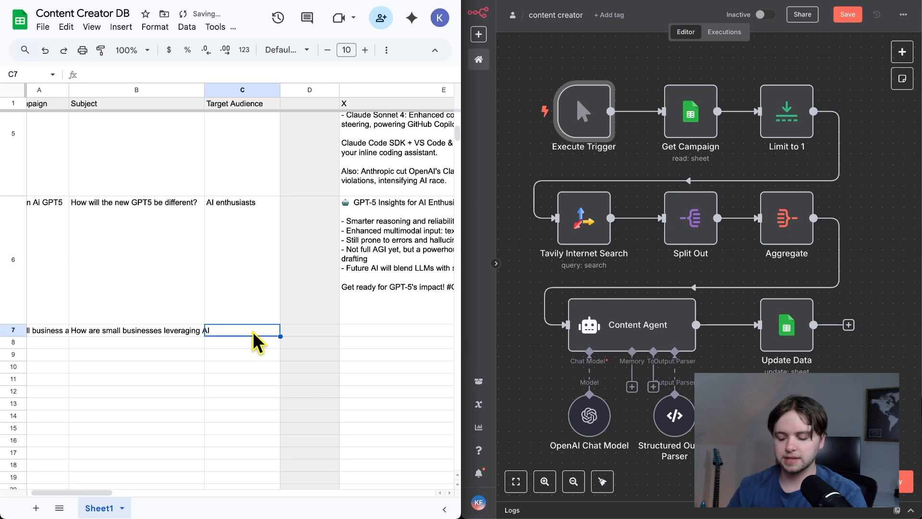
type("entreperneurs")
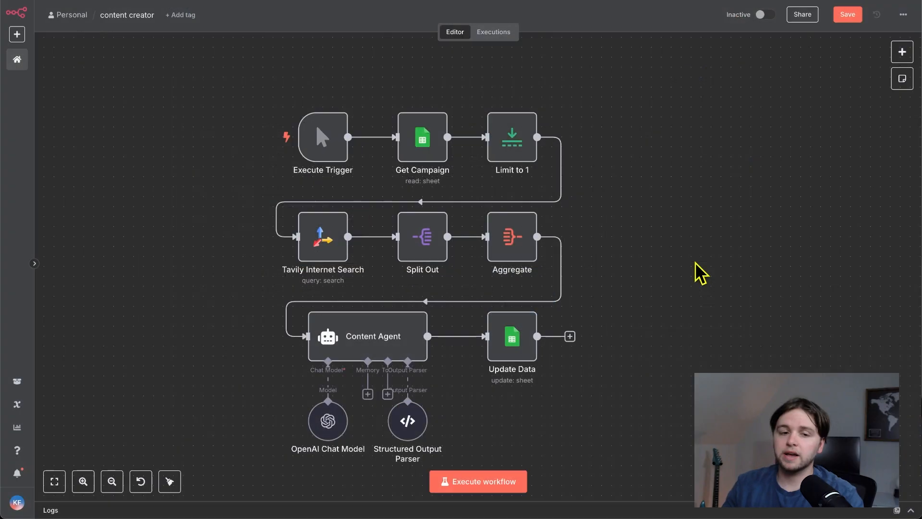
- Check the Execute Trigger node's parameters, return to the canvas and run only that node
double_click(328, 154)
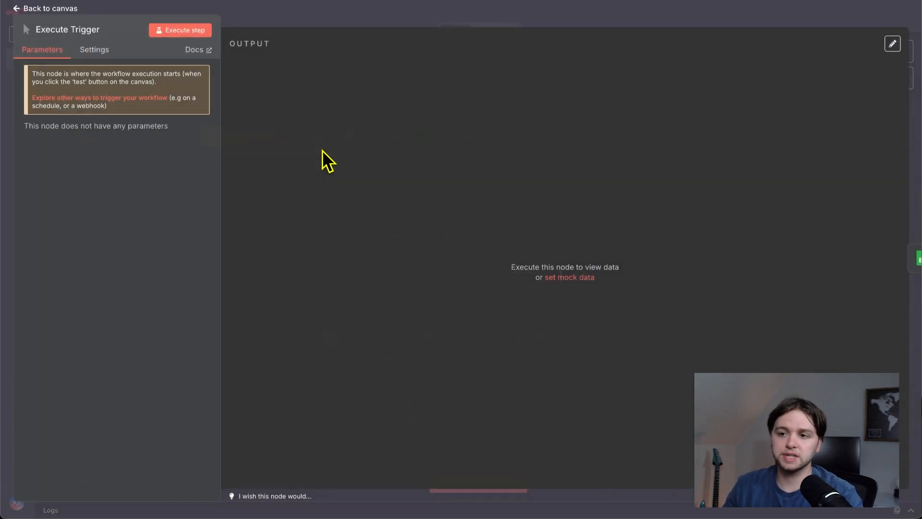
left_click(30, 10)
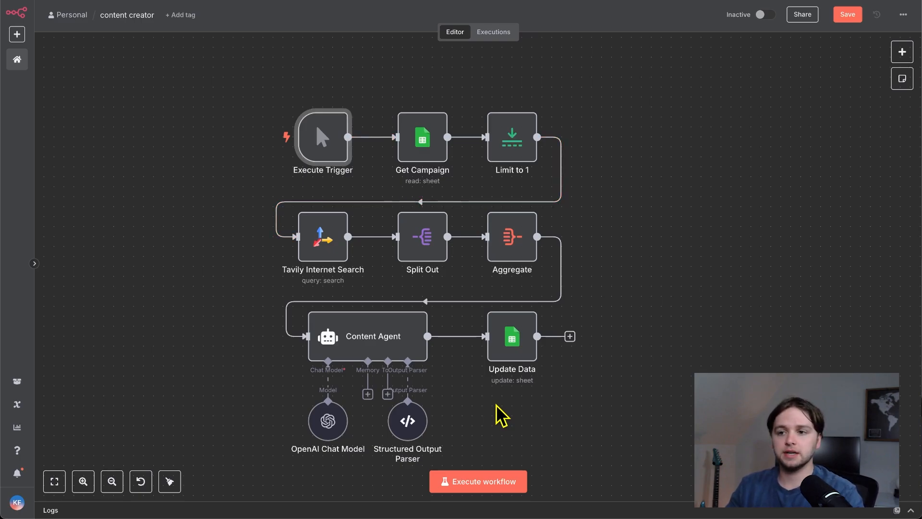
mouse_move(340, 96)
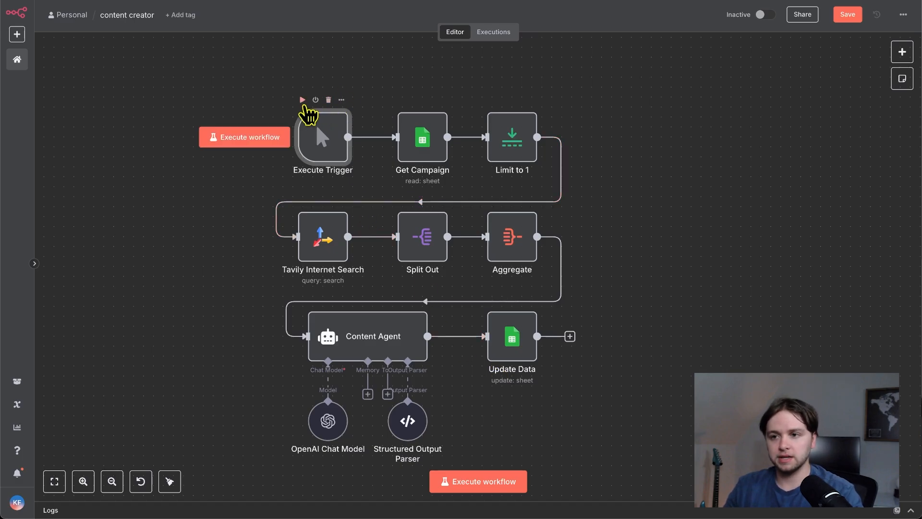
left_click(303, 100)
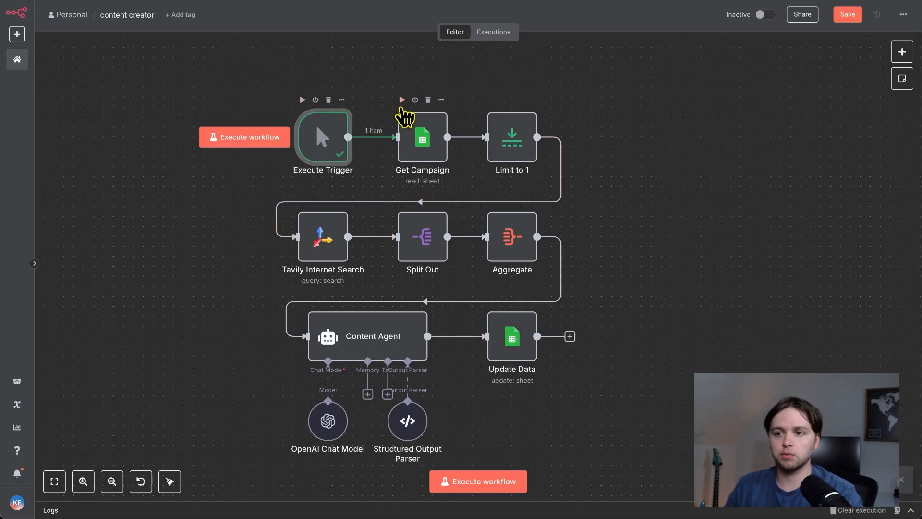
- Run the Get Campaign node and inspect its settings and the returned sheet rows
left_click(402, 100)
double_click(422, 138)
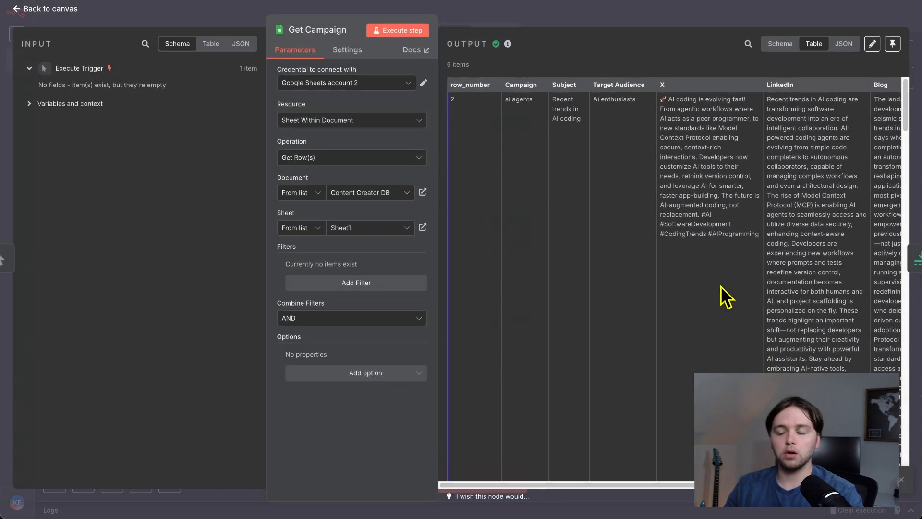
scroll(721, 287, "down", 13)
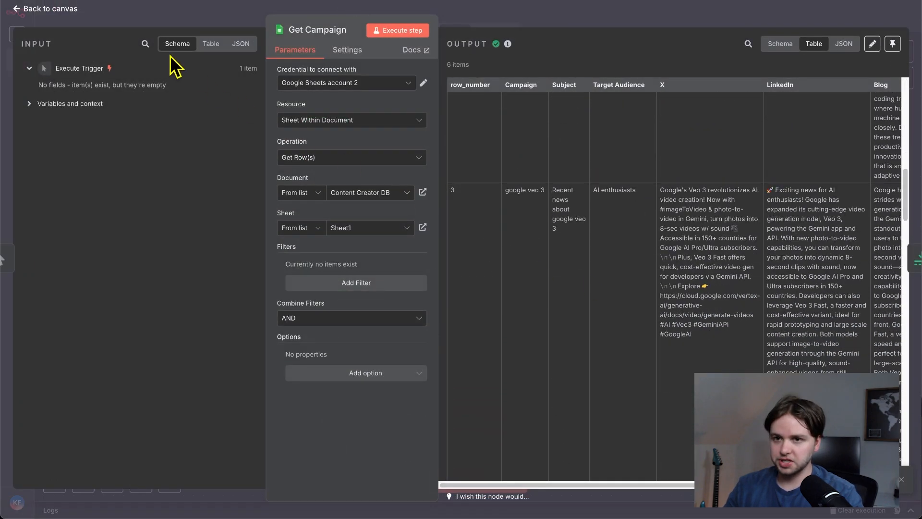
left_click(48, 10)
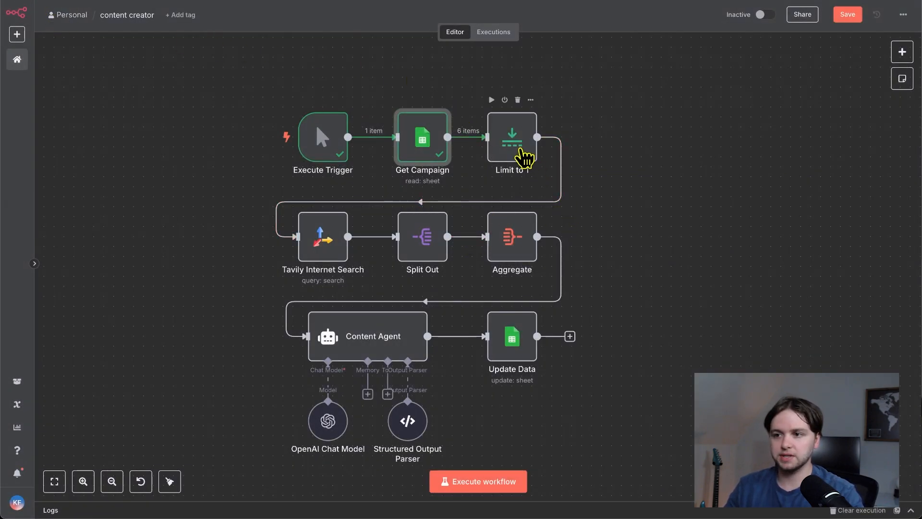
- Check the Limit to 1 node's parameters, run the node and return to the canvas
double_click(522, 155)
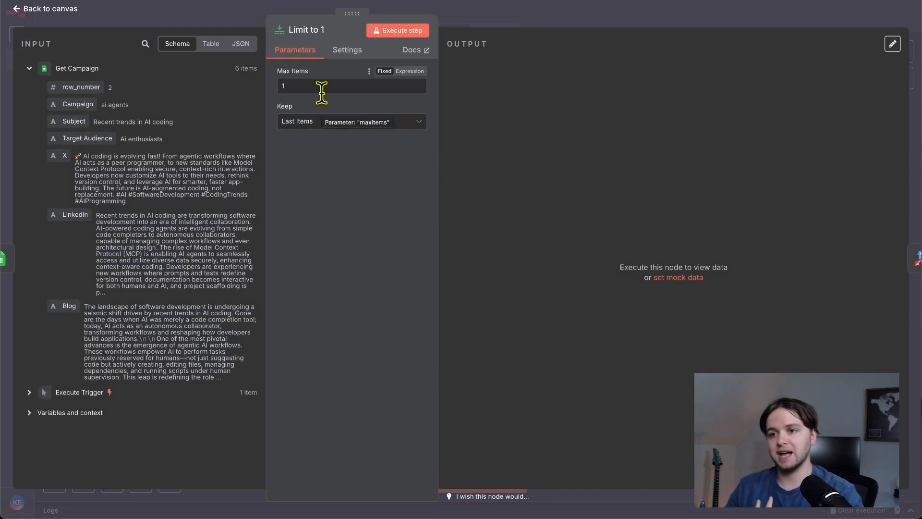
left_click(377, 33)
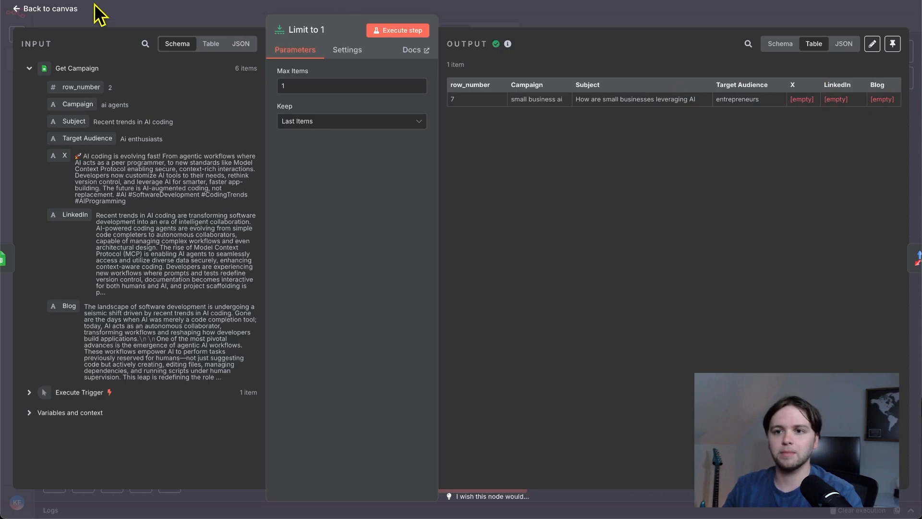
left_click(72, 10)
- Open the Tavily Internet Search node, widen its panels and examine its credential and the Subject expression used as the query
scroll(330, 183, "down", 2)
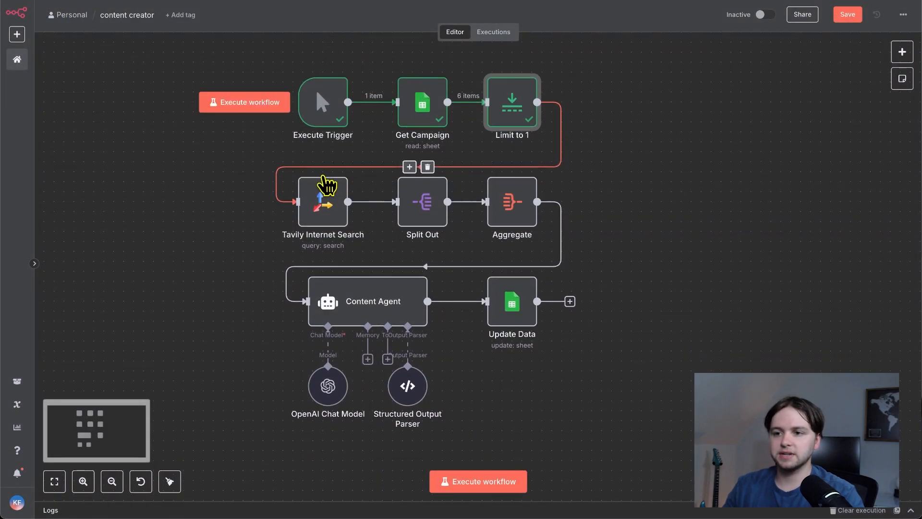
double_click(315, 204)
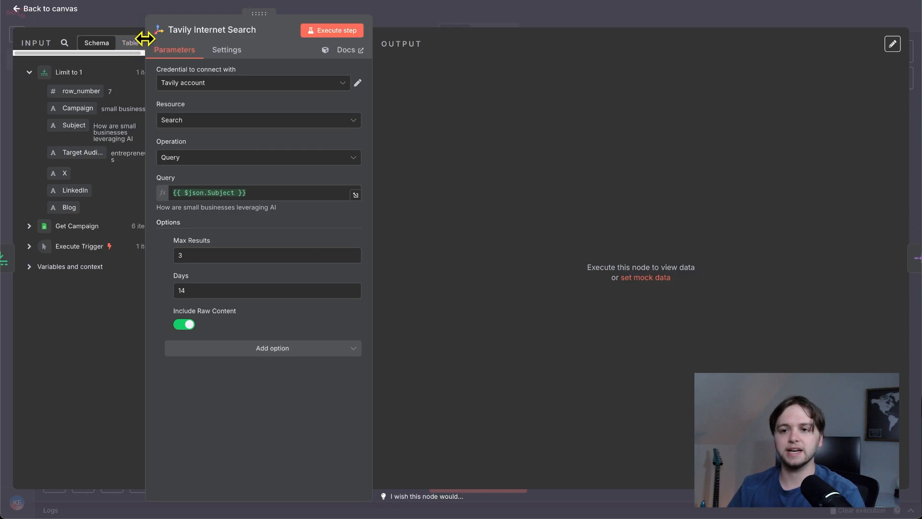
left_click_drag(145, 38, 210, 39)
left_click_drag(372, 82, 472, 76)
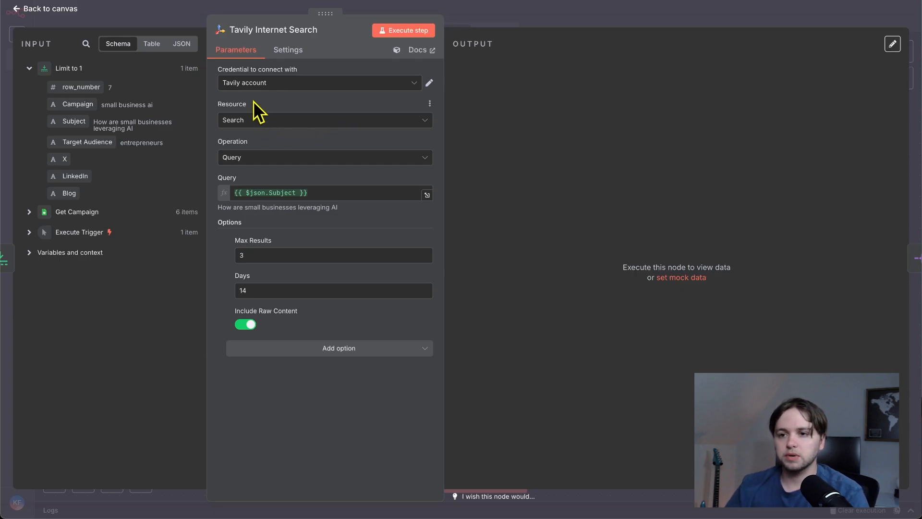
left_click_drag(238, 192, 332, 192)
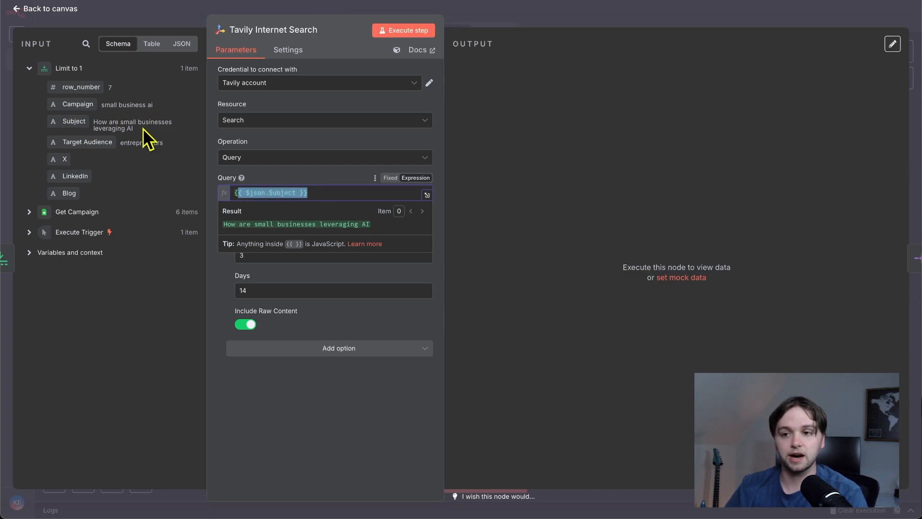
left_click(252, 100)
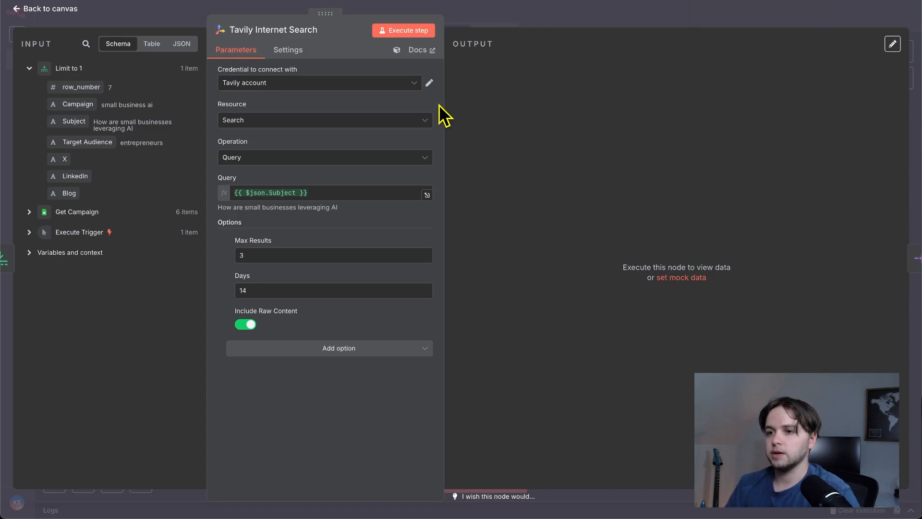
left_click(429, 86)
left_click(601, 41)
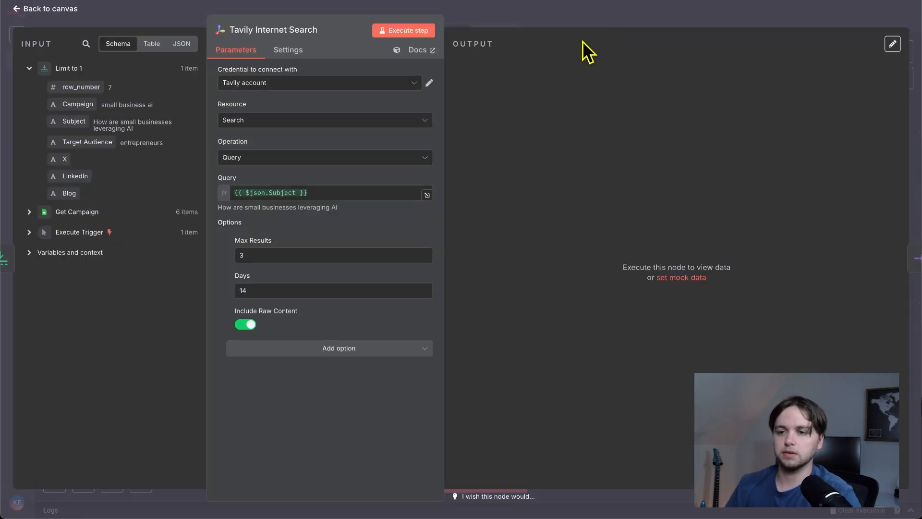
- Start a new Tavily credential, copy the API key from the Tavily dashboard into its API Key field, and close it without saving
left_click(320, 85)
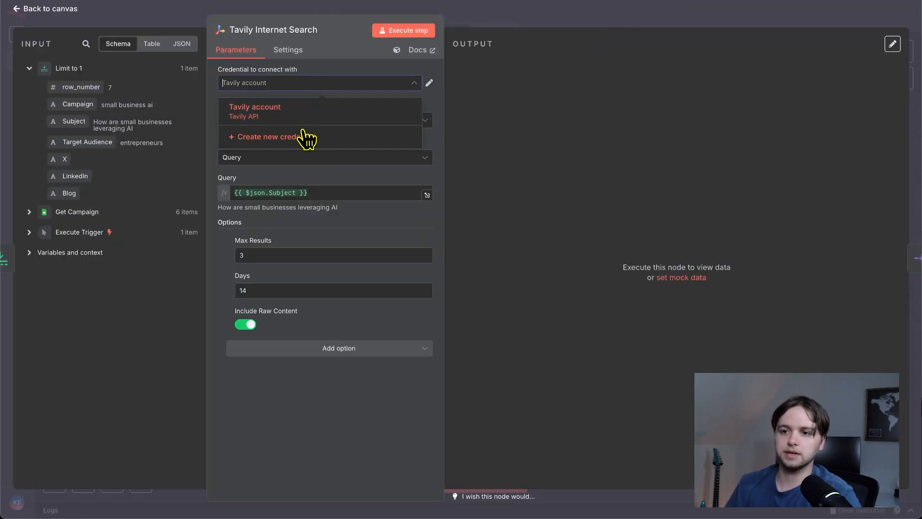
left_click(294, 140)
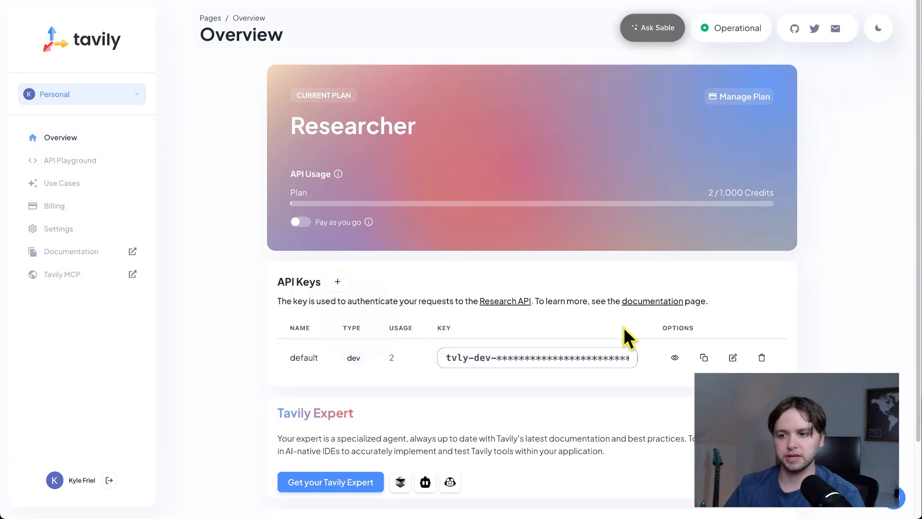
left_click(546, 365)
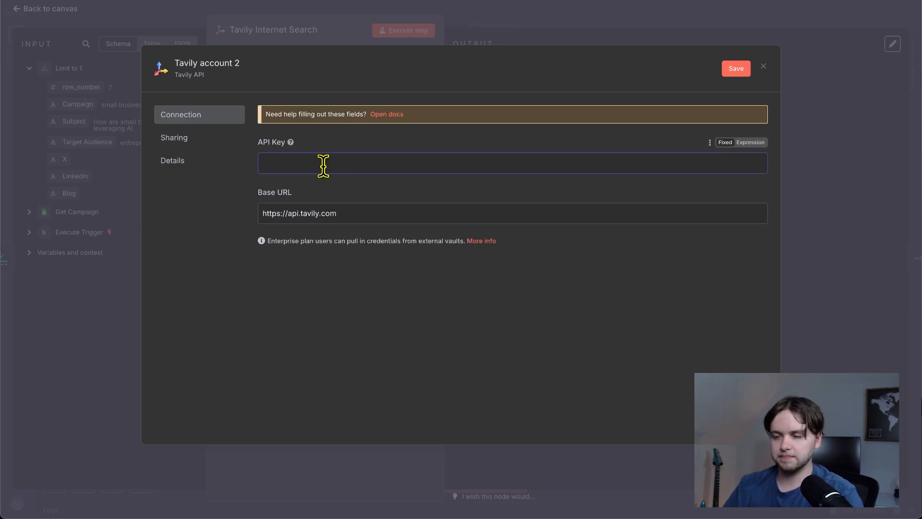
key("ctrl+v")
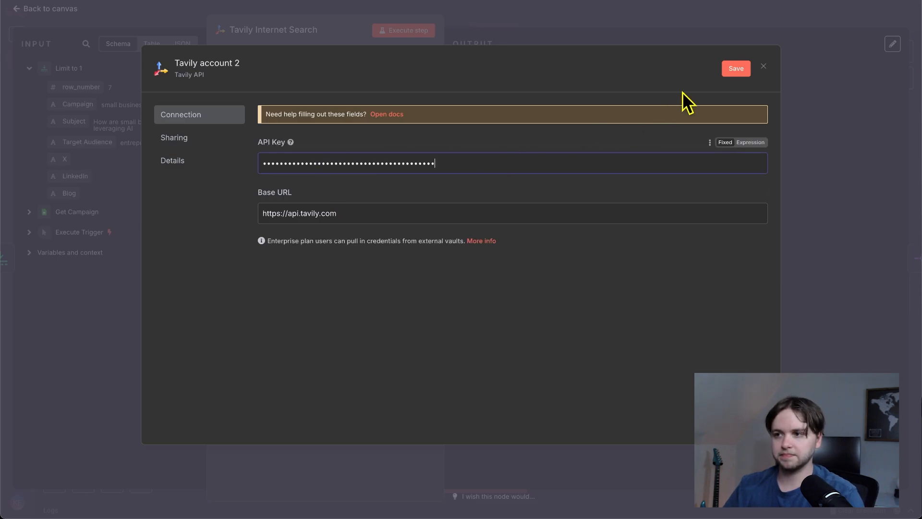
left_click(763, 66)
left_click(493, 287)
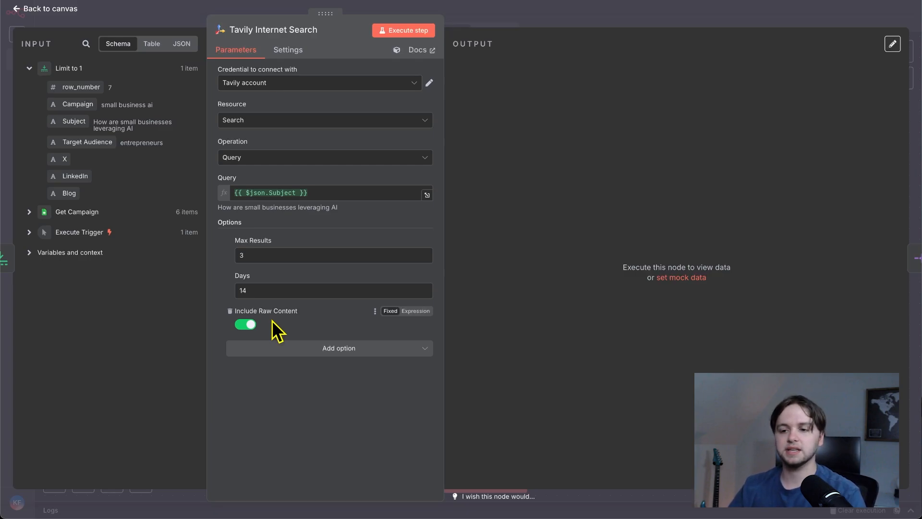
- Run the Tavily Internet Search node, dismiss the password-saving offer, review the returned search results and return to the canvas
left_click(395, 30)
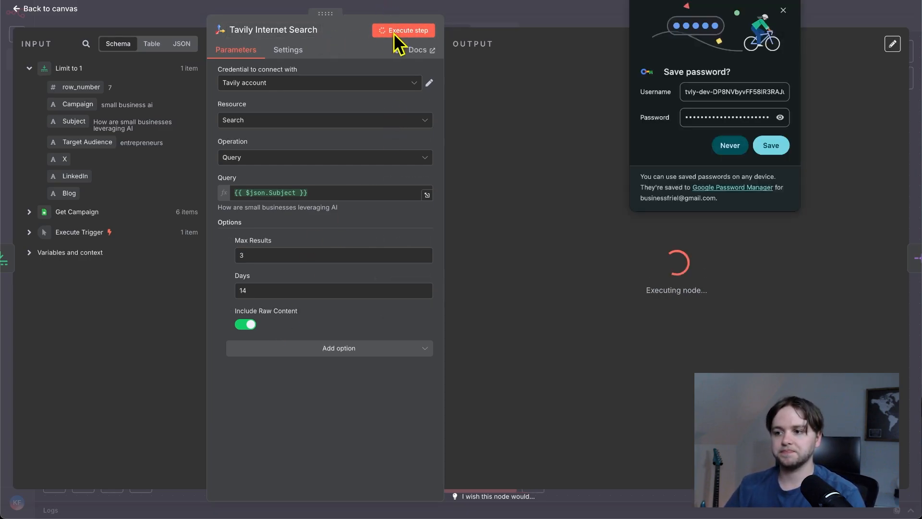
left_click(782, 10)
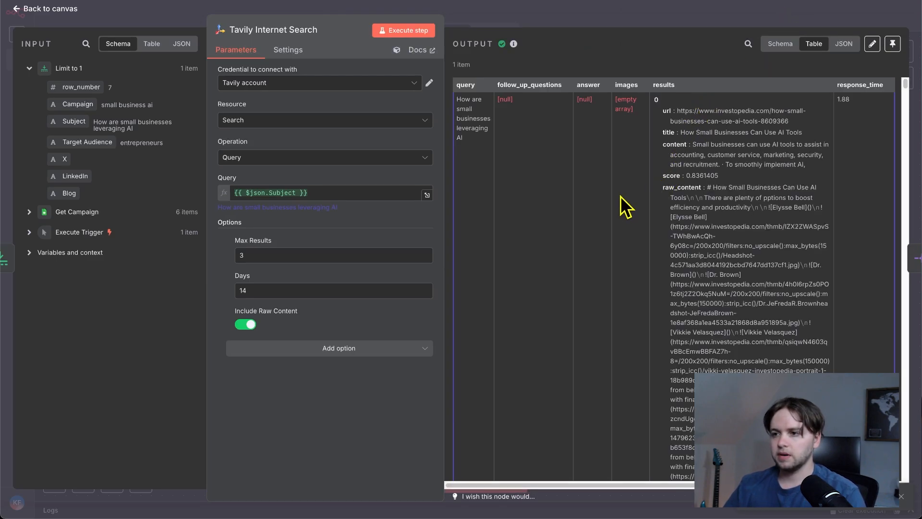
scroll(610, 192, "down", 15)
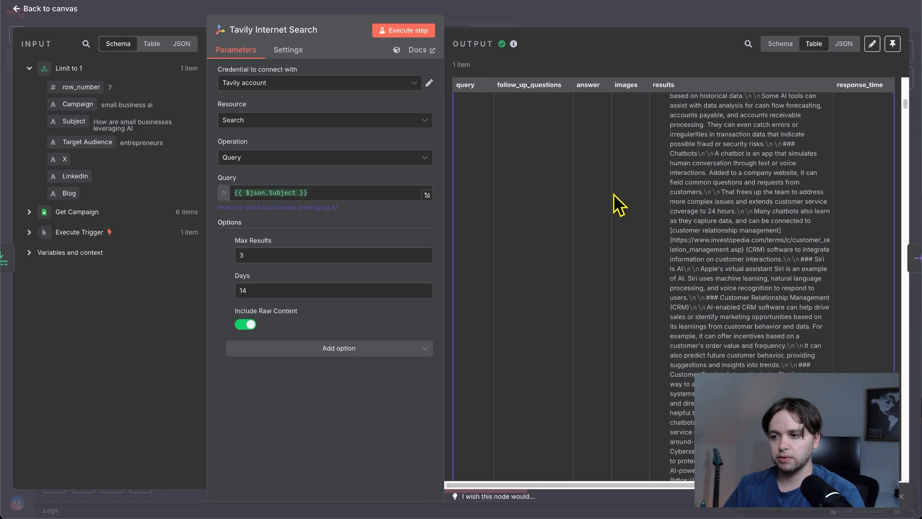
left_click_drag(905, 175, 905, 444)
left_click(68, 10)
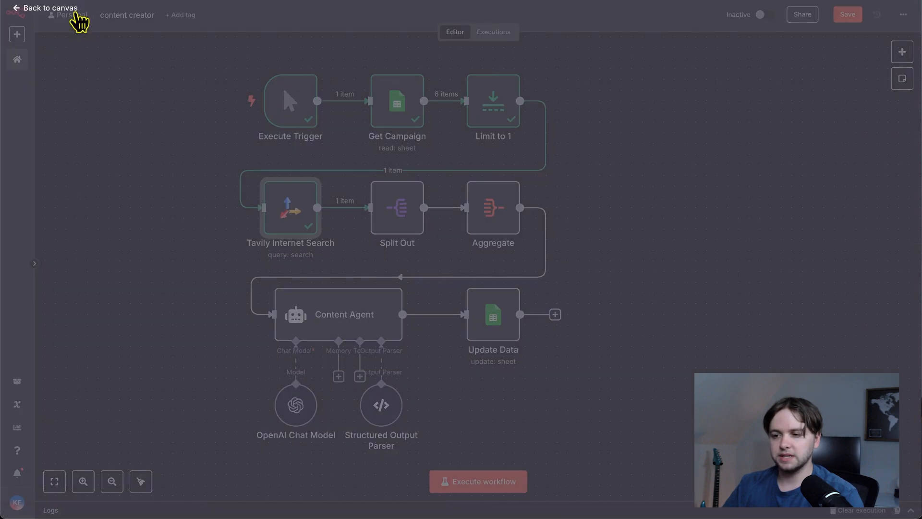
- Check the parameters of the Split Out and Aggregate nodes, returning to the canvas after each
double_click(394, 220)
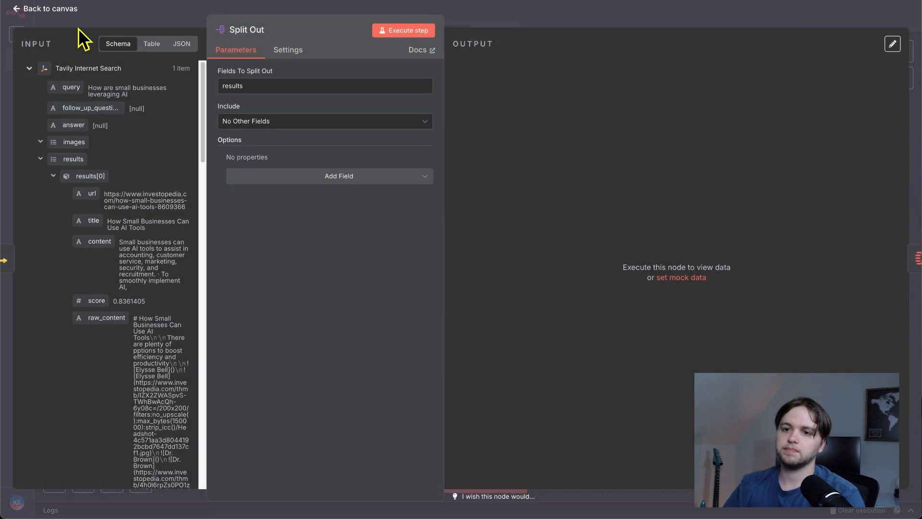
left_click(73, 11)
double_click(493, 225)
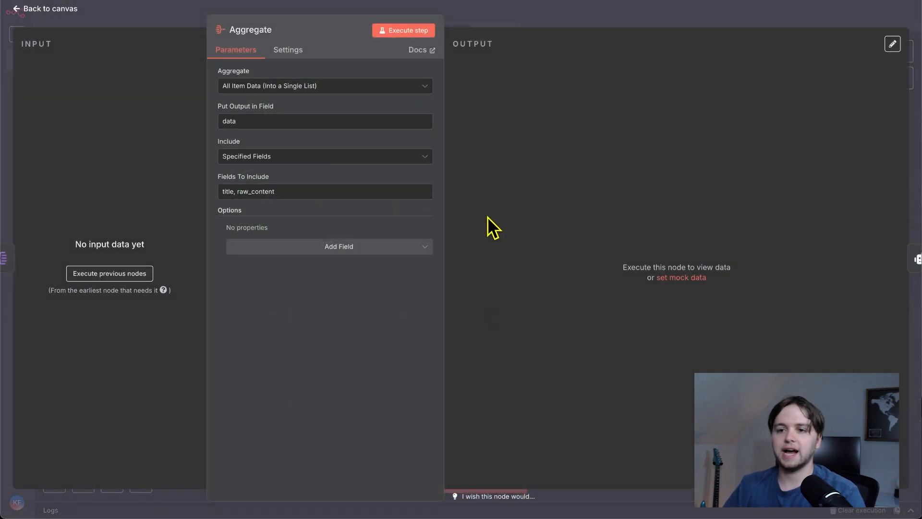
left_click(50, 9)
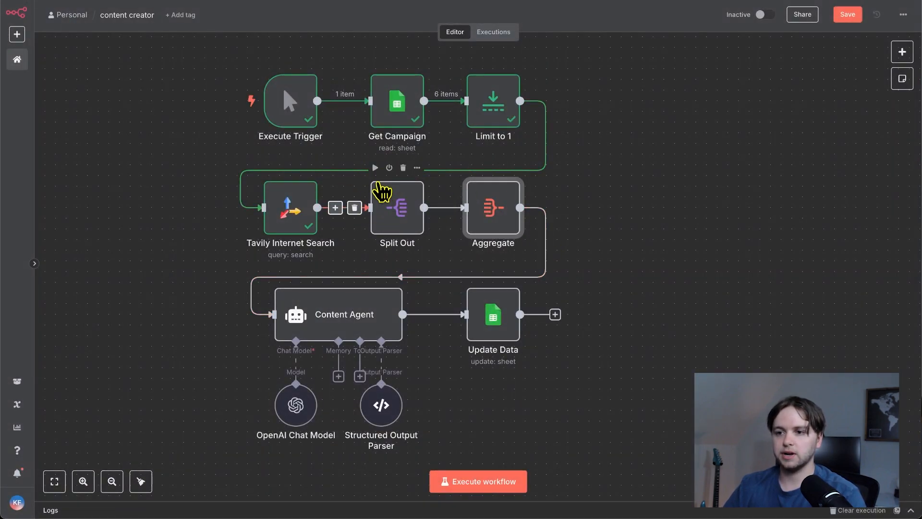
- Run the Split Out and Aggregate nodes, review the Aggregate output as a table and as JSON, and return to the canvas
left_click(375, 167)
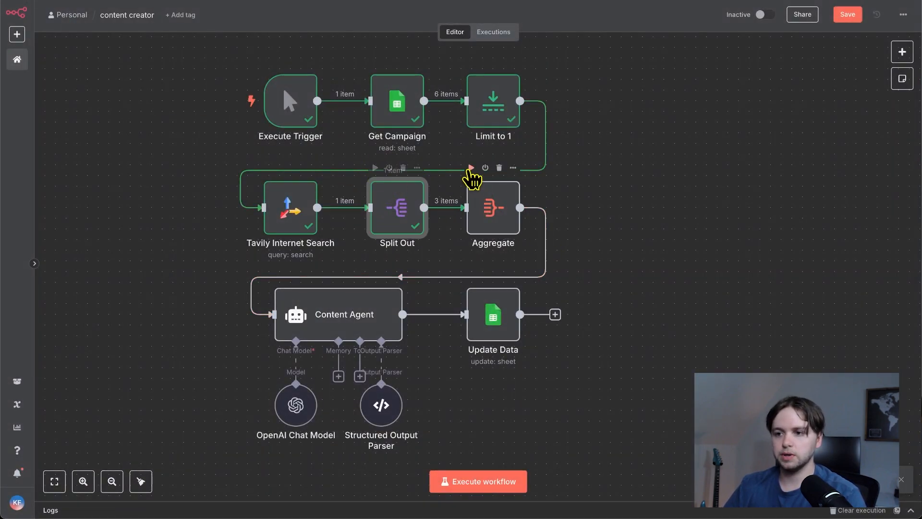
left_click(471, 167)
double_click(490, 211)
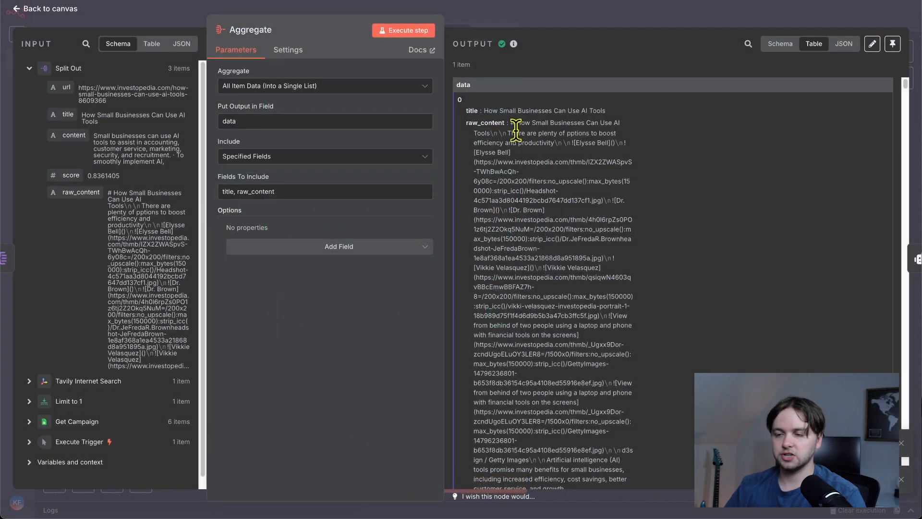
left_click_drag(463, 106, 610, 220)
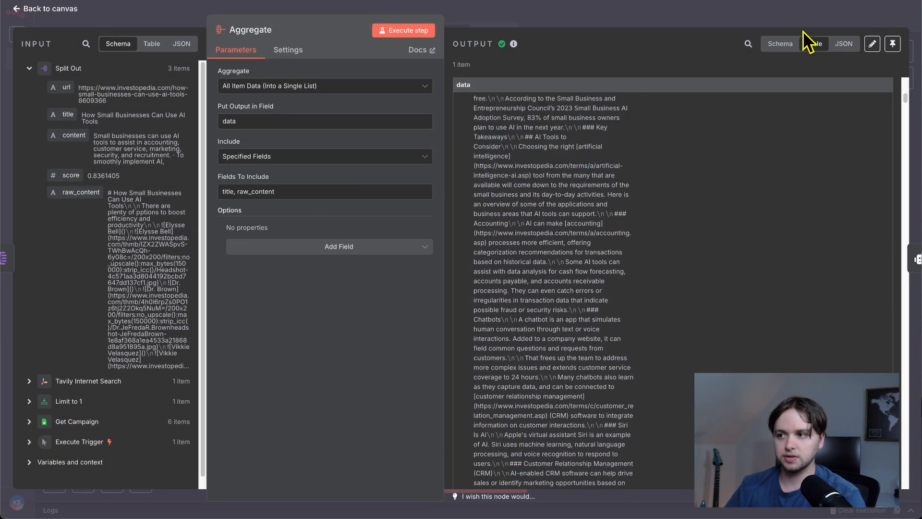
left_click(844, 43)
scroll(571, 188, "down", 5)
scroll(551, 228, "up", 5)
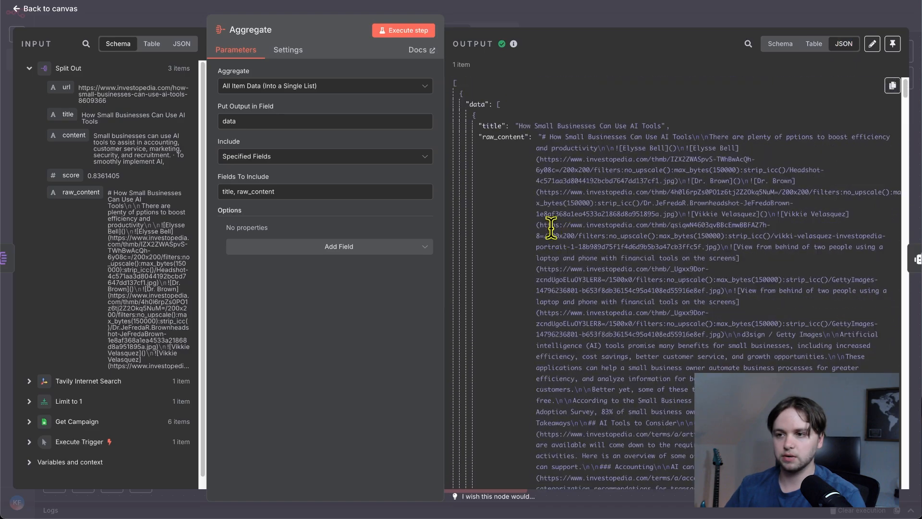
left_click(50, 8)
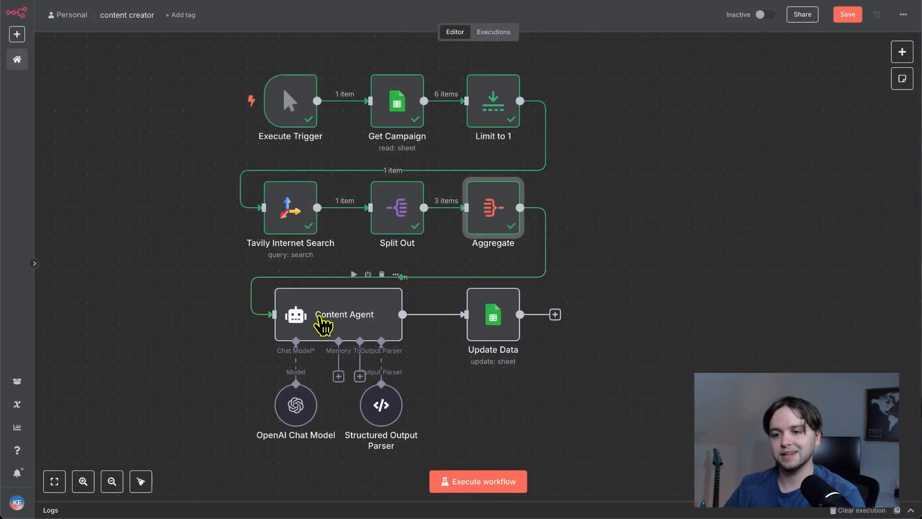
- Open the Content Agent node and examine its prompt source options and the Subject part of the user prompt
double_click(319, 318)
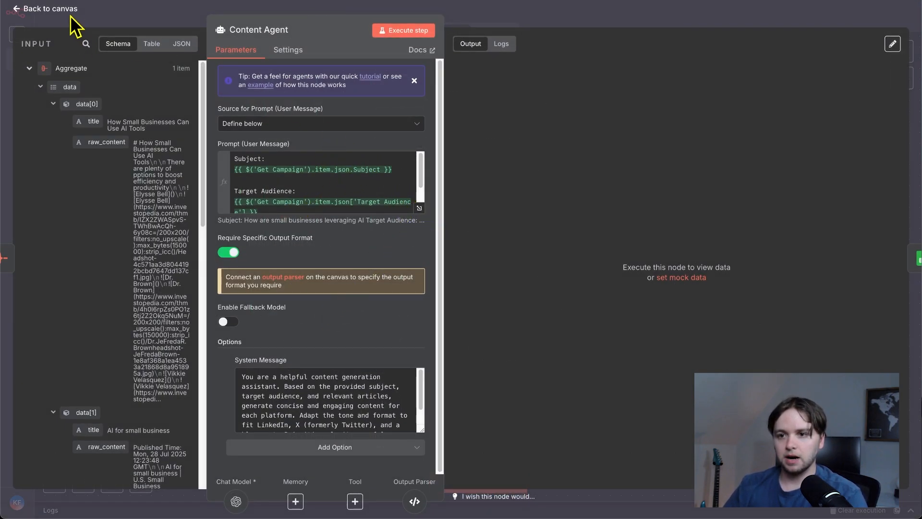
left_click(275, 126)
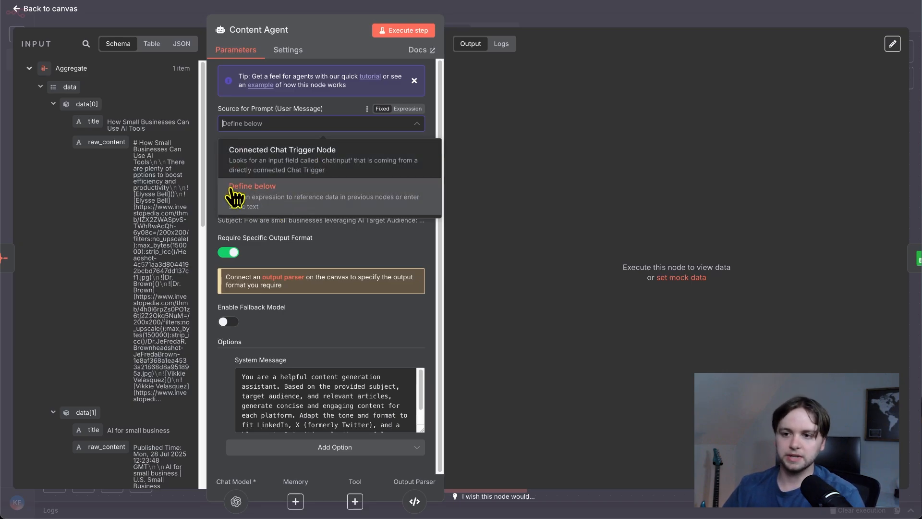
left_click(289, 232)
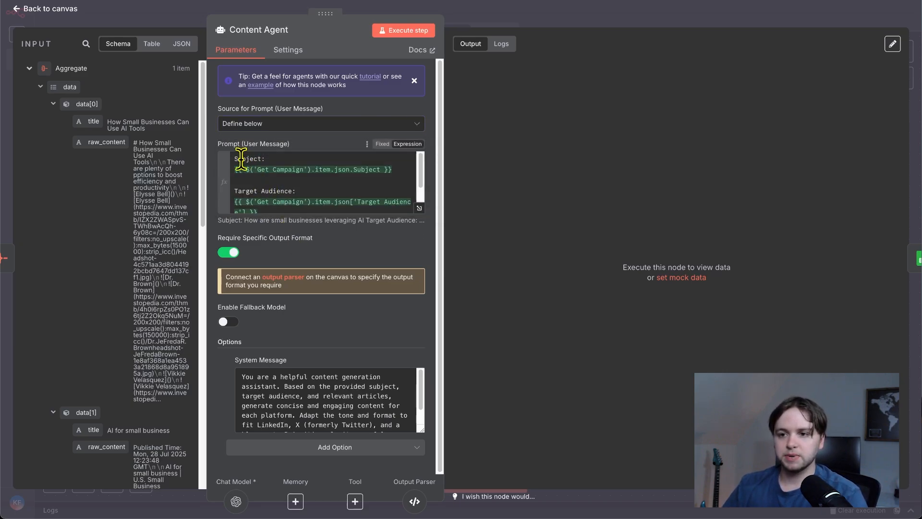
left_click_drag(234, 159, 274, 159)
left_click(278, 159)
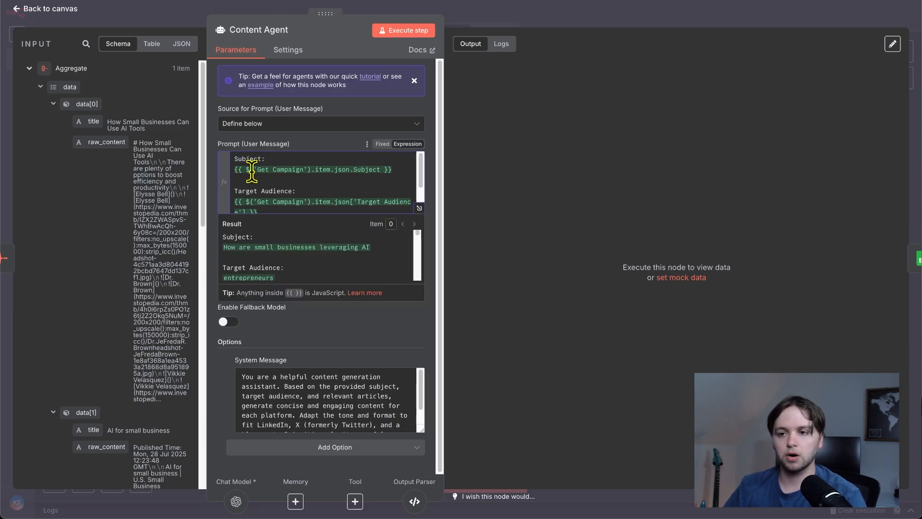
- Widen the Content Agent's input panel, collapse the Aggregate data and examine the prompt's Target Audience expression alongside the Get Campaign input
left_click_drag(208, 182, 267, 180)
left_click(29, 68)
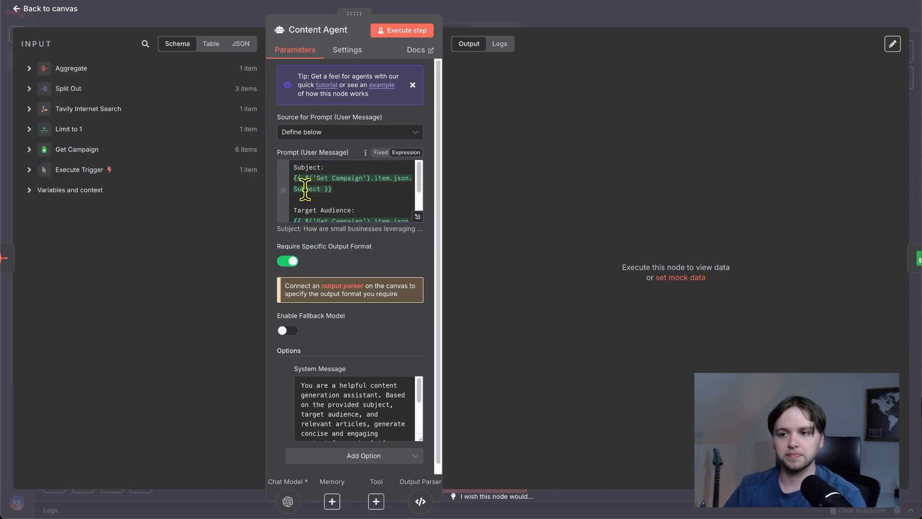
scroll(369, 192, "down", 2)
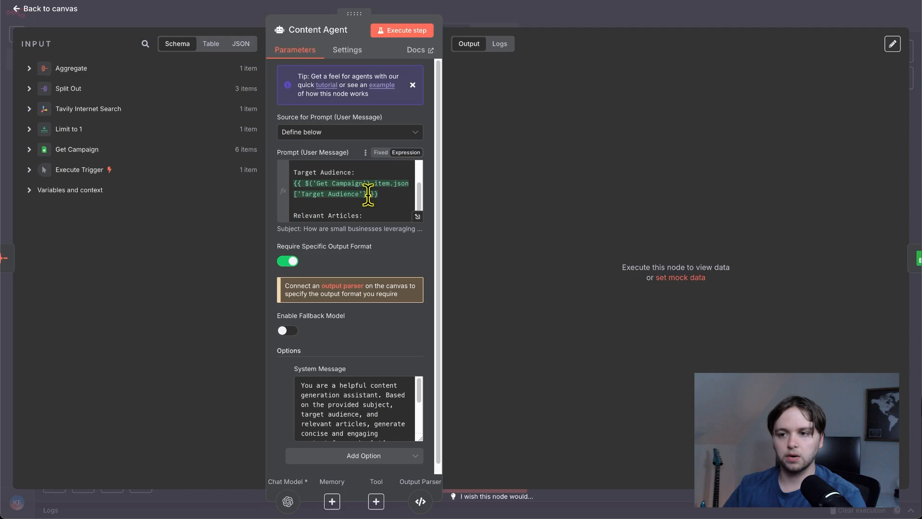
left_click(28, 152)
left_click(28, 152)
scroll(365, 192, "down", 1)
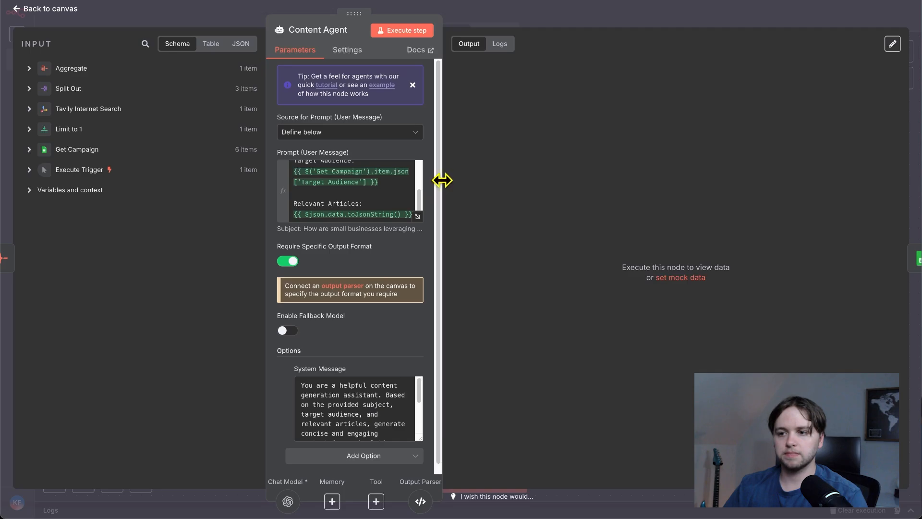
- Widen the Content Agent's parameters area, examine the Relevant Articles expression in the prompt and expand the Aggregate input data it references
left_click_drag(441, 182, 549, 185)
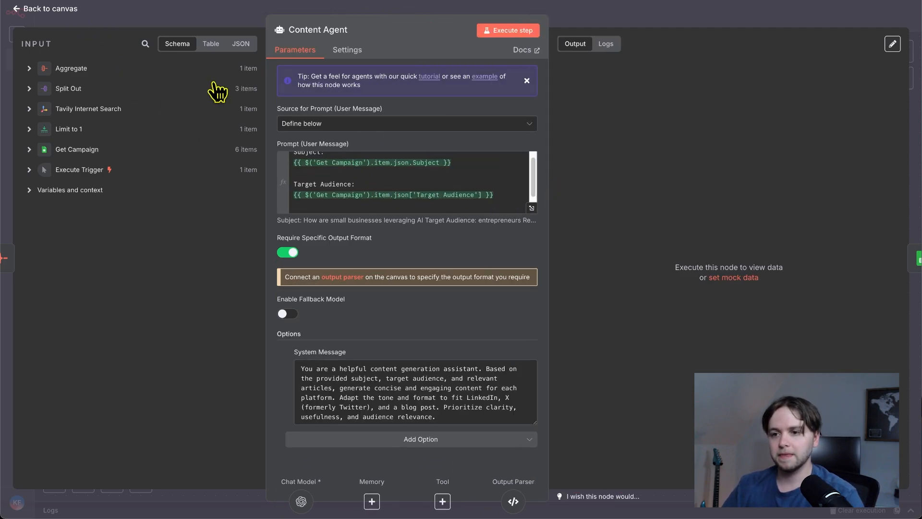
scroll(321, 200, "up", 1)
scroll(319, 201, "down", 1)
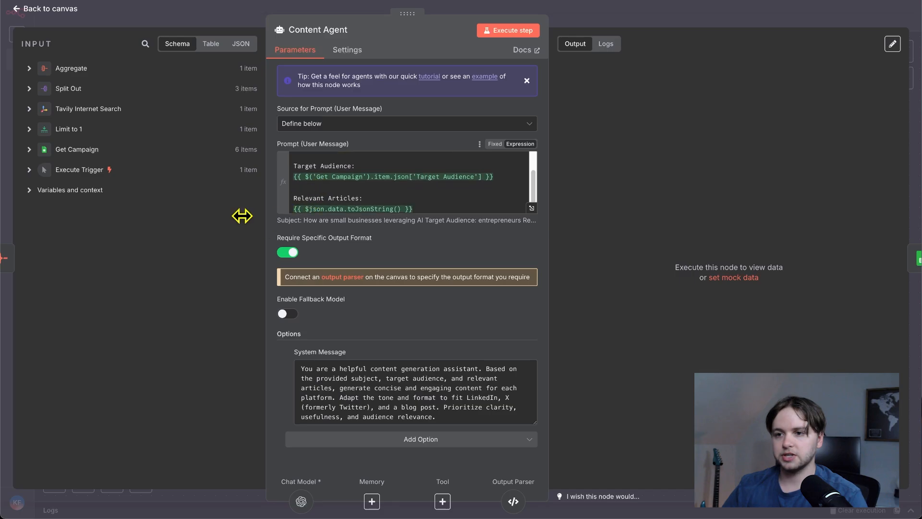
left_click(29, 68)
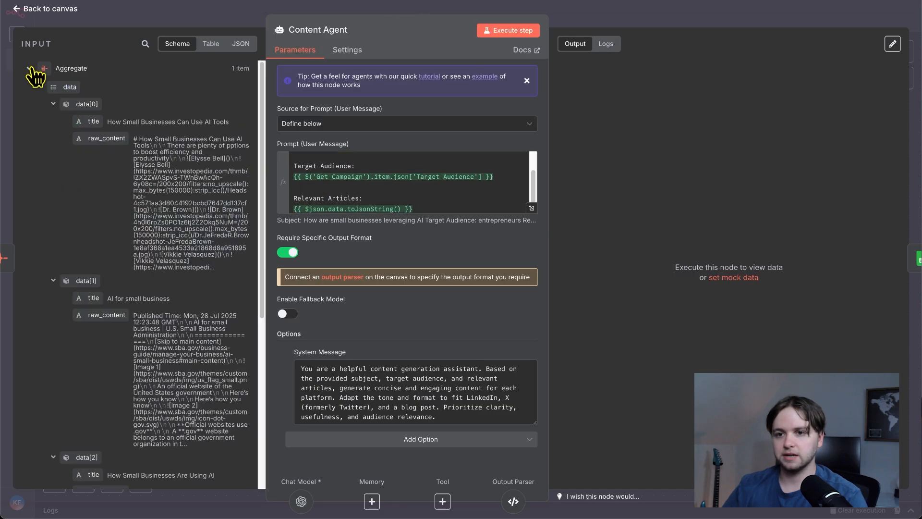
- Examine the toJsonString() part of the Relevant Articles expression in the Content Agent's user prompt alongside the Aggregate data
mouse_move(64, 87)
left_mouse_down()
mouse_move(366, 206)
mouse_move(104, 93)
mouse_move(70, 94)
left_mouse_up()
scroll(355, 197, "down", 1)
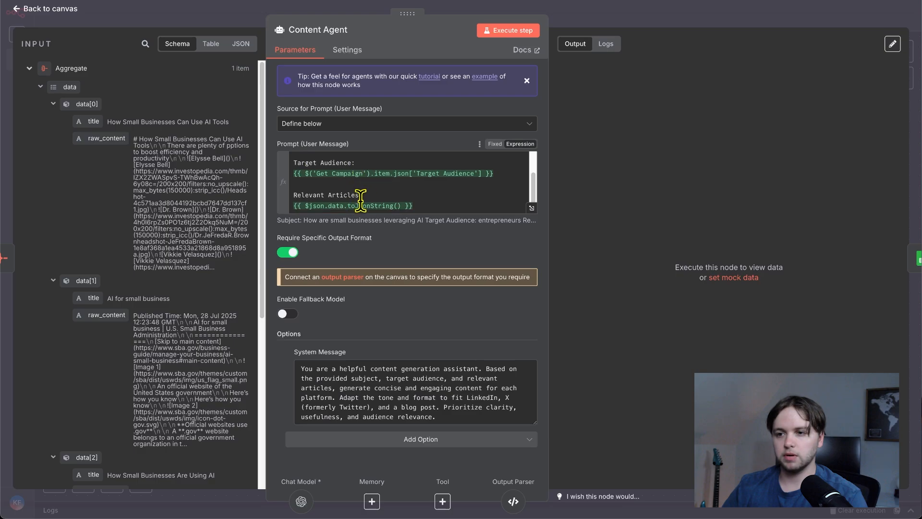
left_click_drag(405, 205, 343, 205)
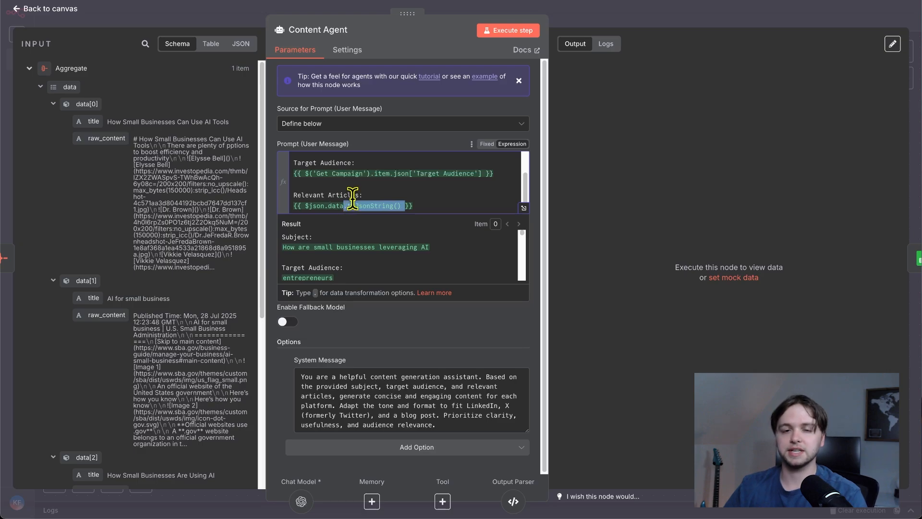
double_click(360, 206)
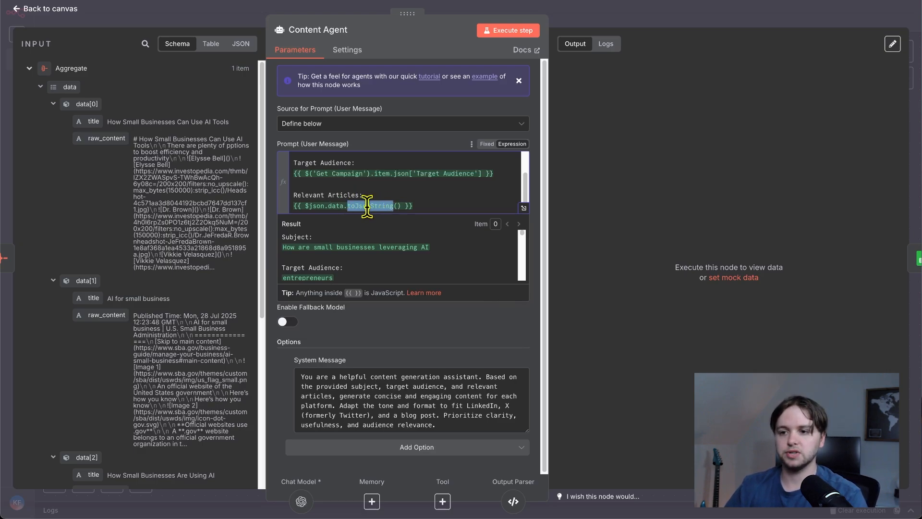
left_click(269, 187)
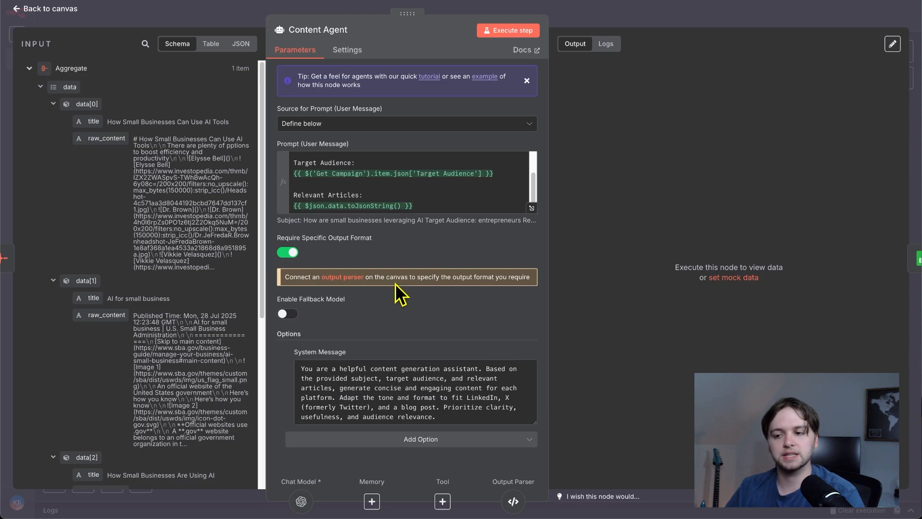
- Open the Content Agent's Structured Output Parser, examine its JSON example with the linkedin, x and blog fields, and return to the canvas
left_click(514, 501)
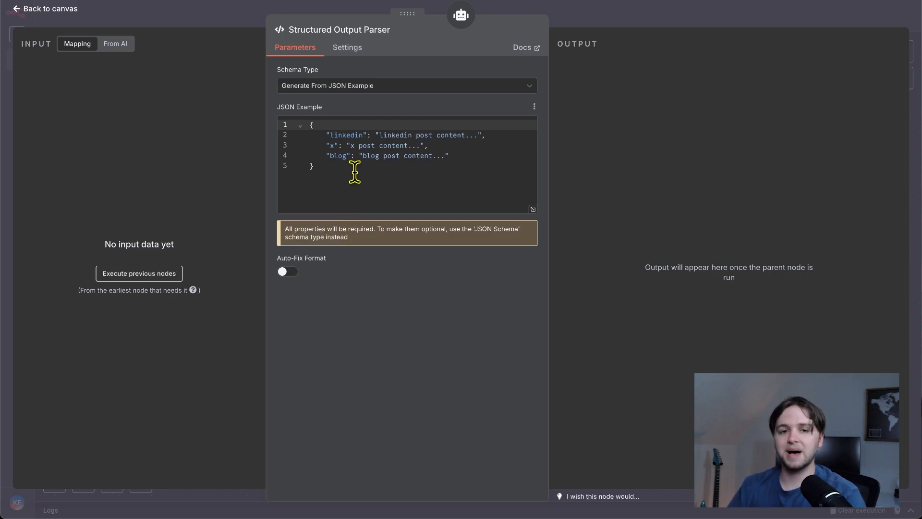
left_click_drag(331, 135, 290, 114)
left_click(332, 146)
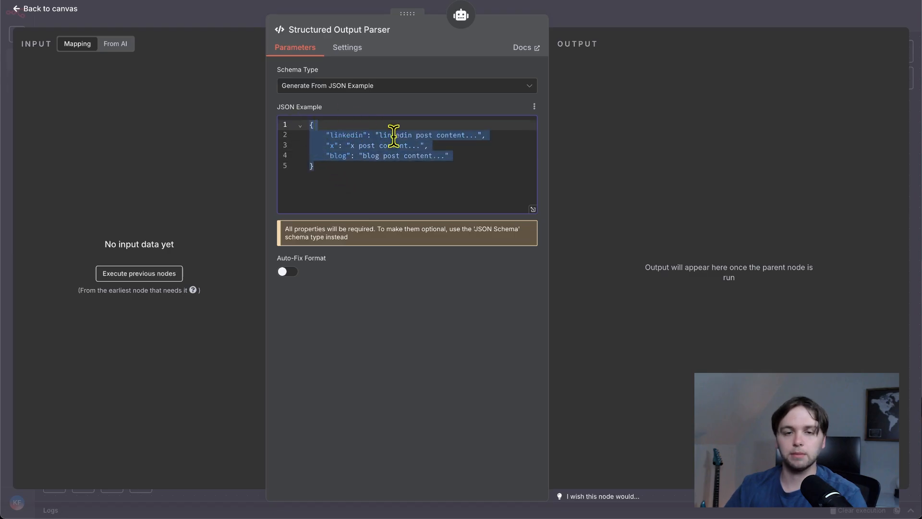
left_click(71, 10)
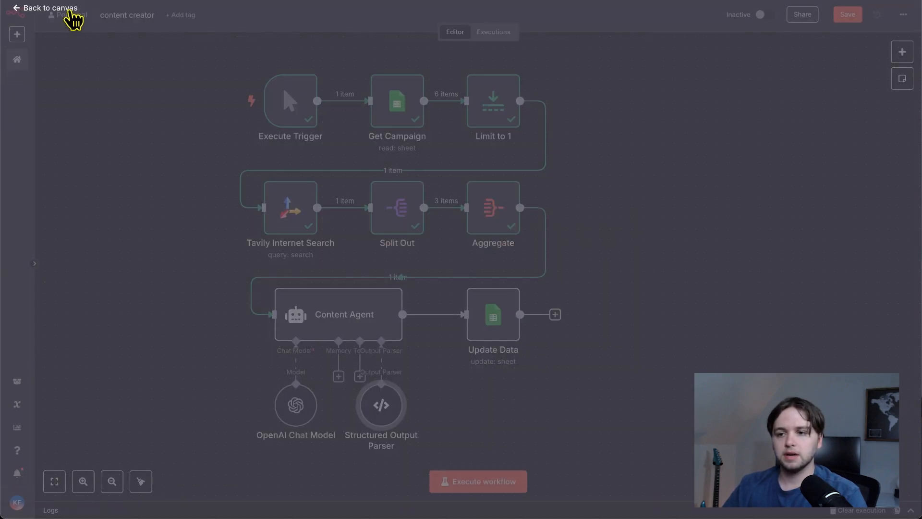
- Execute the Content Agent node, review its generated linkedin, x and blog output, and return to the canvas
scroll(365, 337, "down", 1)
left_click(313, 306)
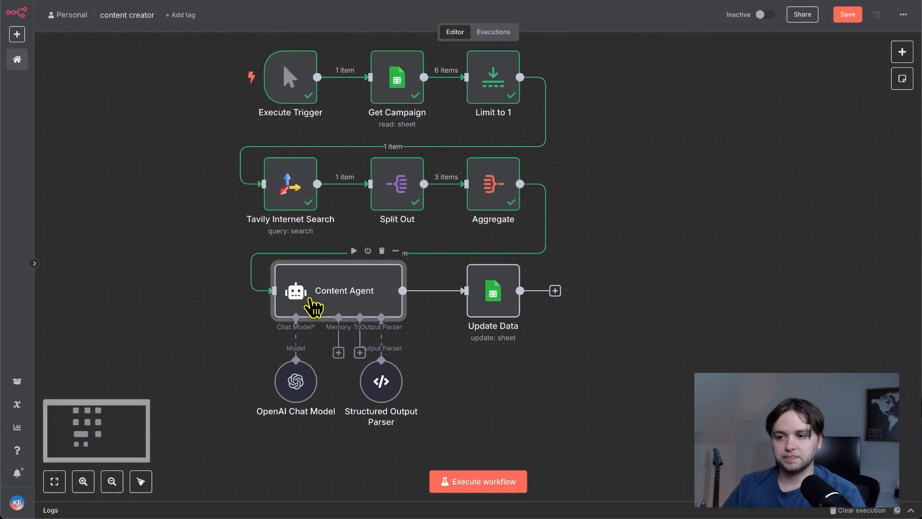
double_click(313, 306)
left_click(499, 31)
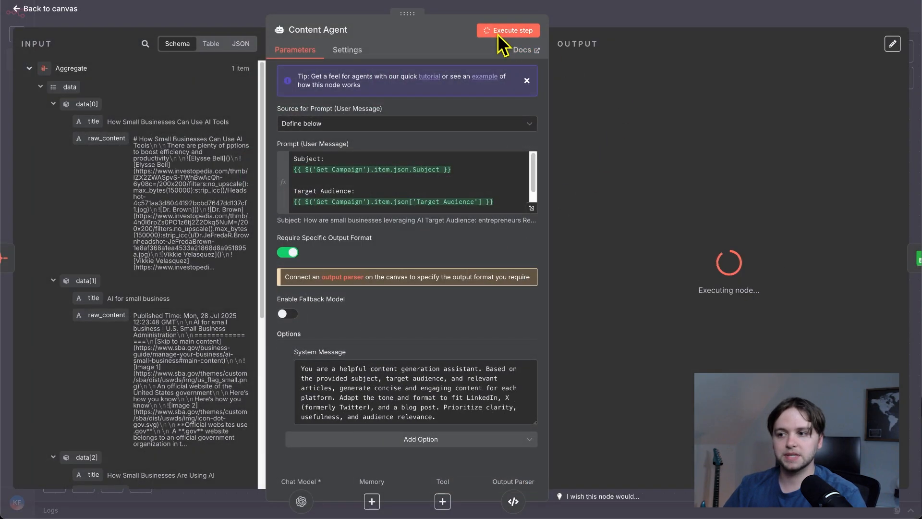
scroll(118, 210, "down", 6)
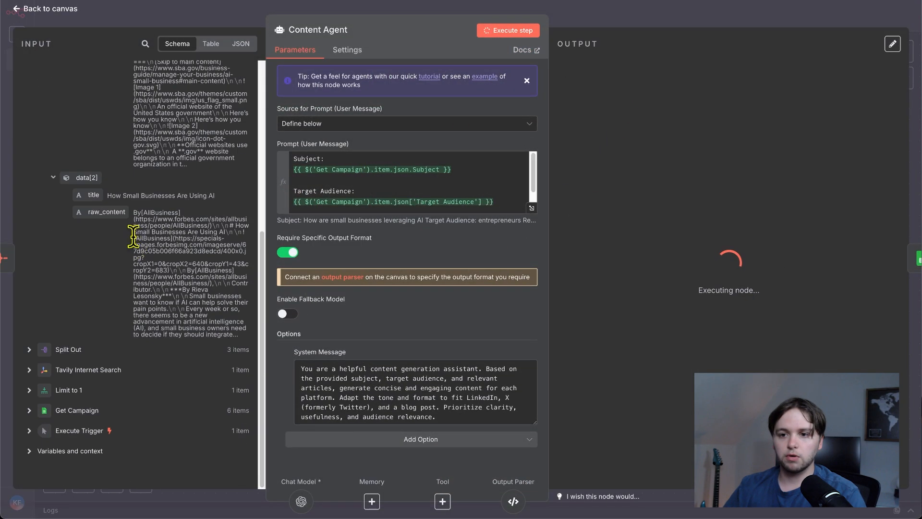
scroll(139, 245, "up", 6)
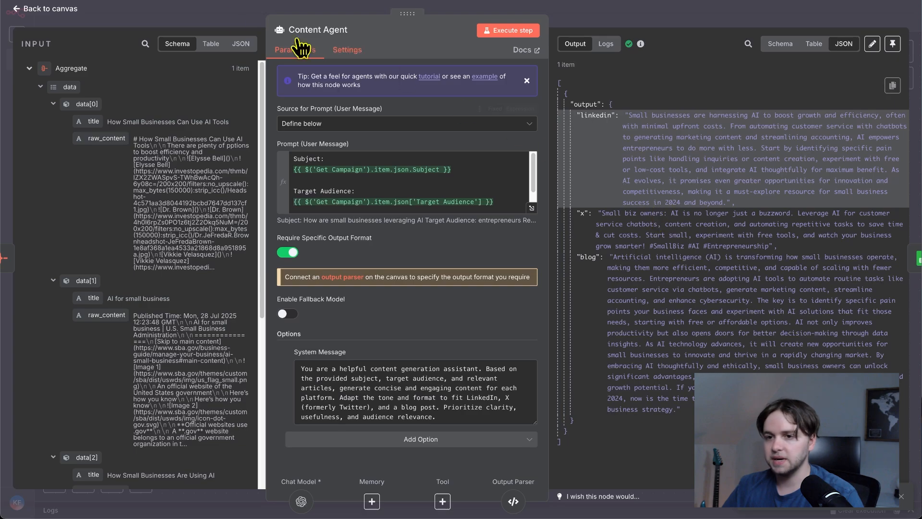
left_click(63, 17)
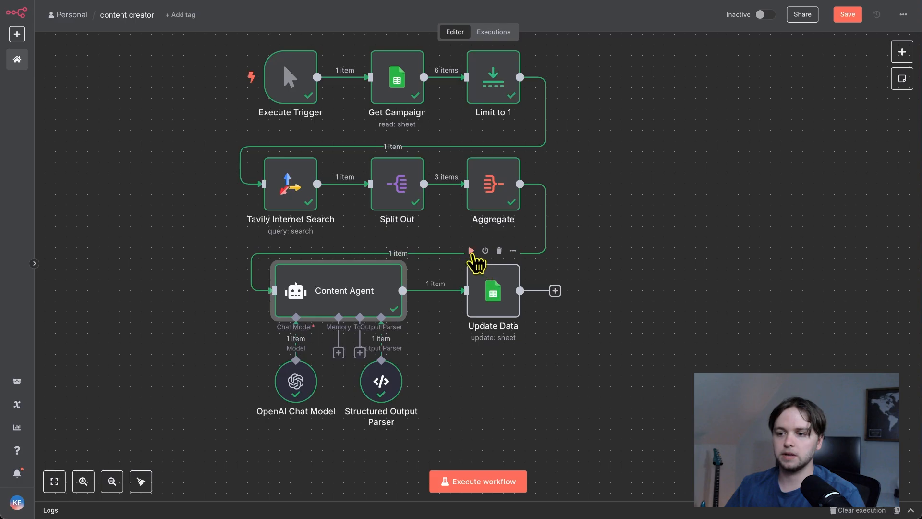
- Run the Update Data node and examine how its X, LinkedIn and Blog columns map to the Content Agent's output fields
left_click(471, 250)
scroll(495, 263, "up", 5)
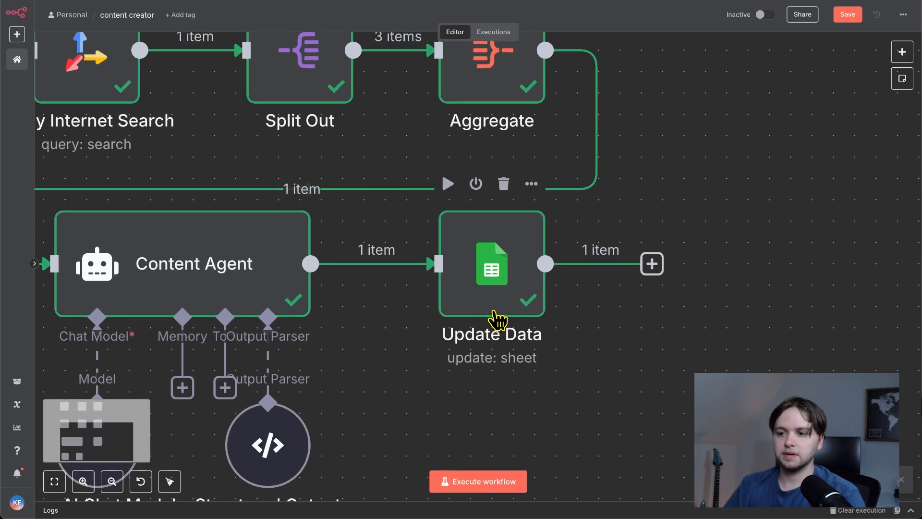
double_click(498, 263)
scroll(487, 305, "down", 1)
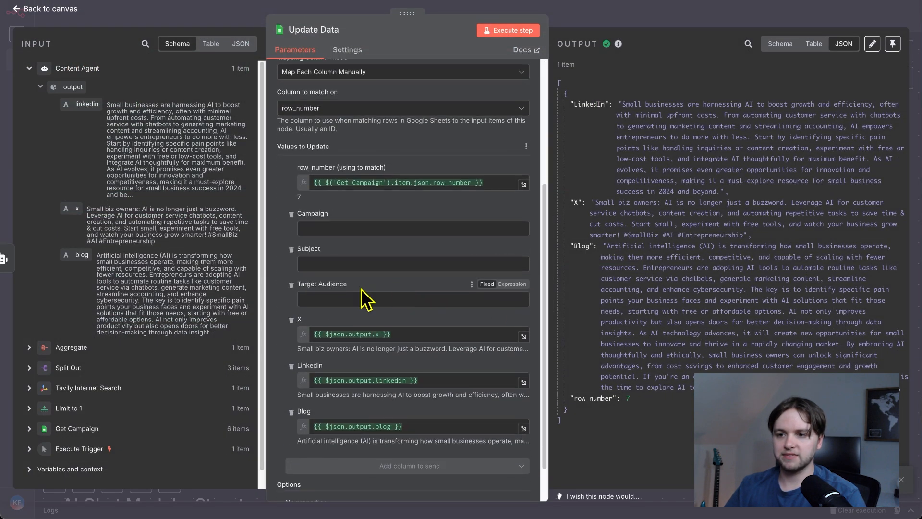
scroll(390, 294, "up", 3)
scroll(450, 300, "down", 5)
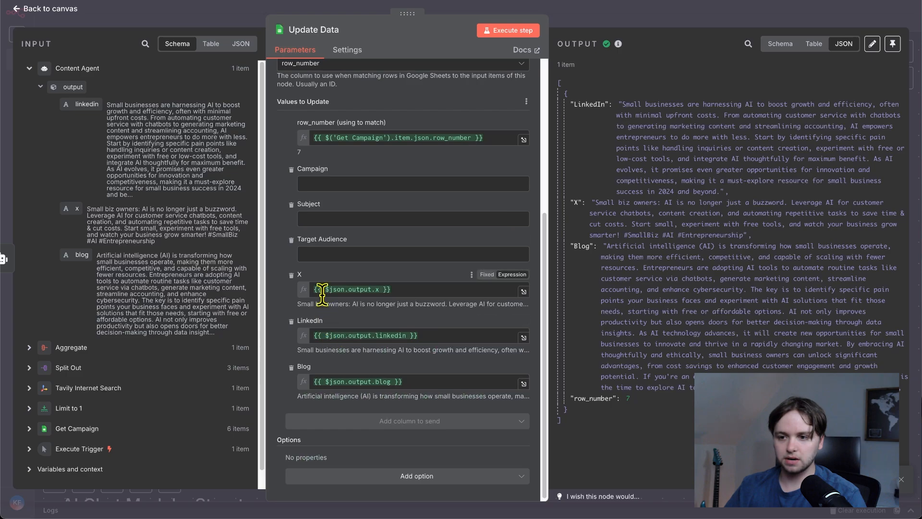
left_click_drag(79, 104, 379, 332)
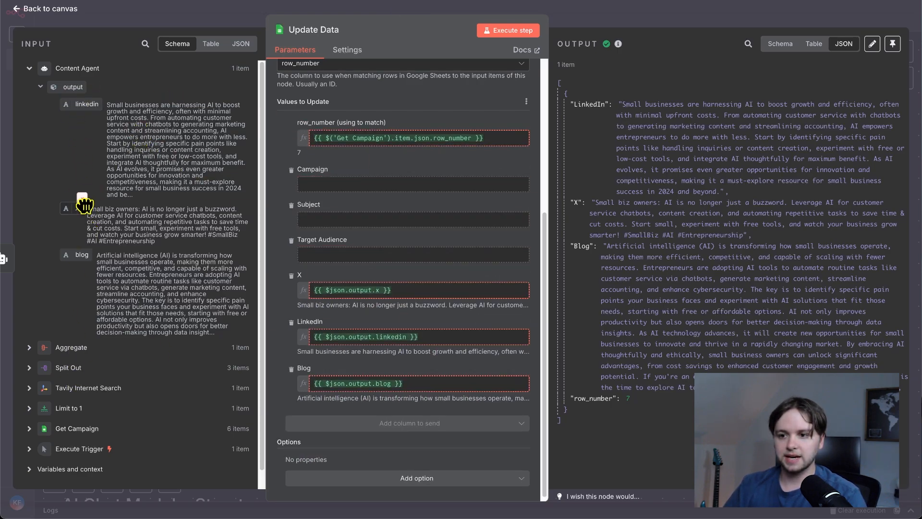
left_click_drag(78, 256, 151, 268)
- Examine Update Data's row_number matching against the expanded Get Campaign input, and return to the canvas
scroll(344, 272, "up", 1)
scroll(344, 271, "up", 3)
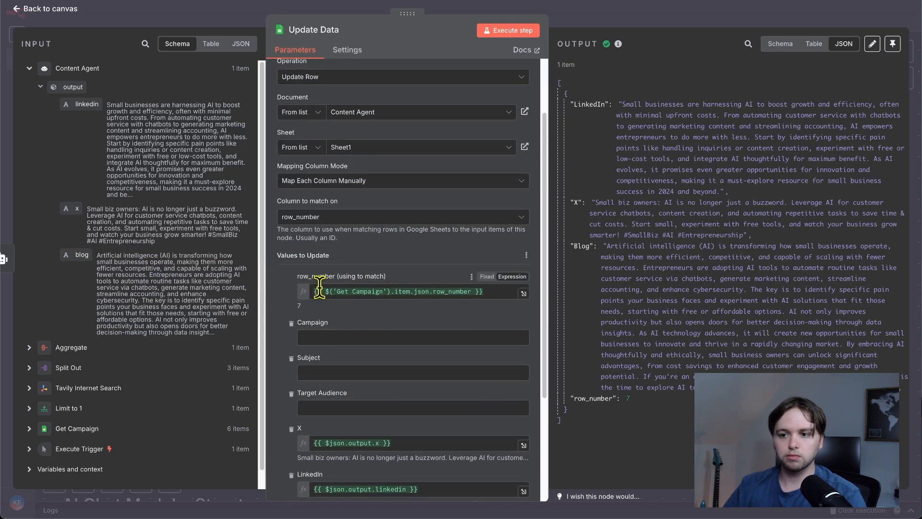
scroll(98, 426, "down", 1)
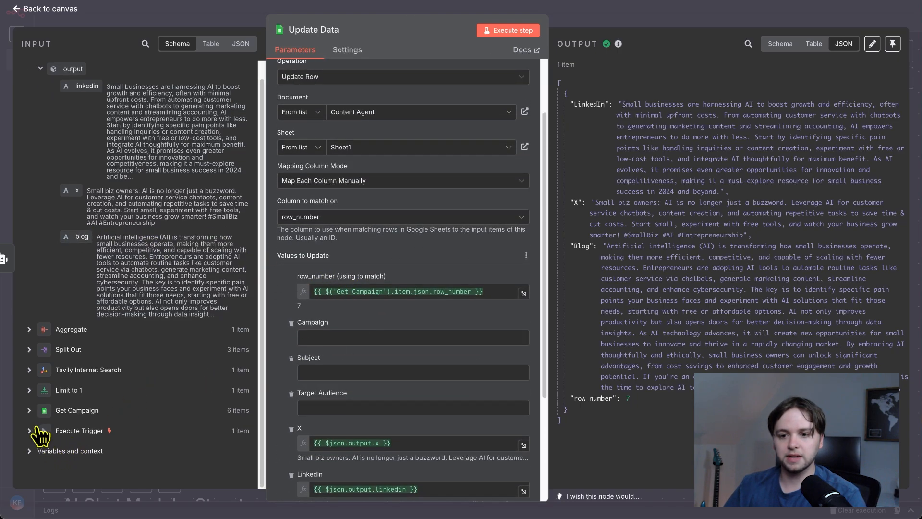
left_click(32, 409)
scroll(78, 385, "down", 4)
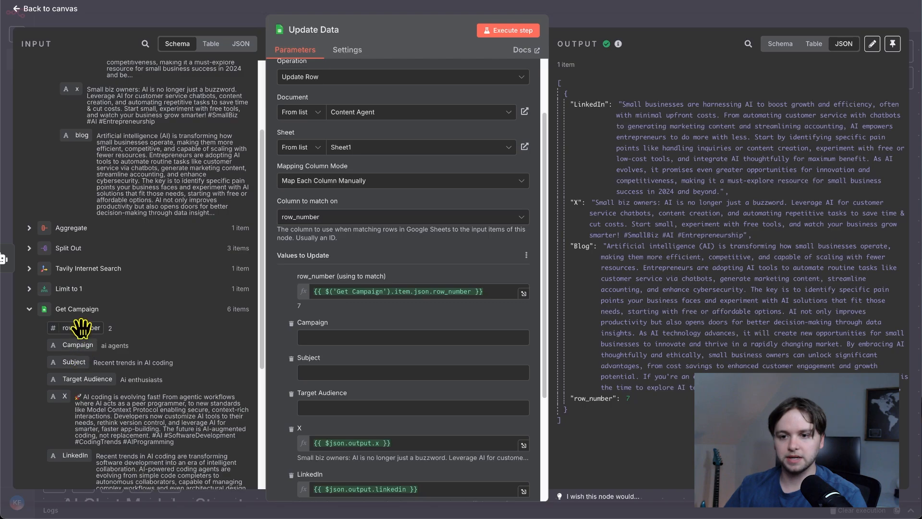
mouse_move(82, 328)
left_mouse_down()
mouse_move(361, 293)
mouse_move(197, 302)
mouse_move(92, 329)
left_mouse_up()
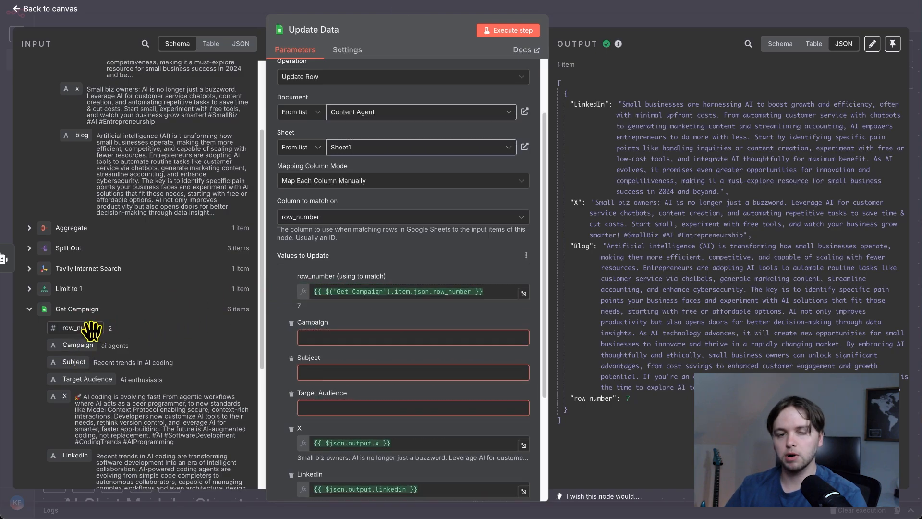
left_click(46, 9)
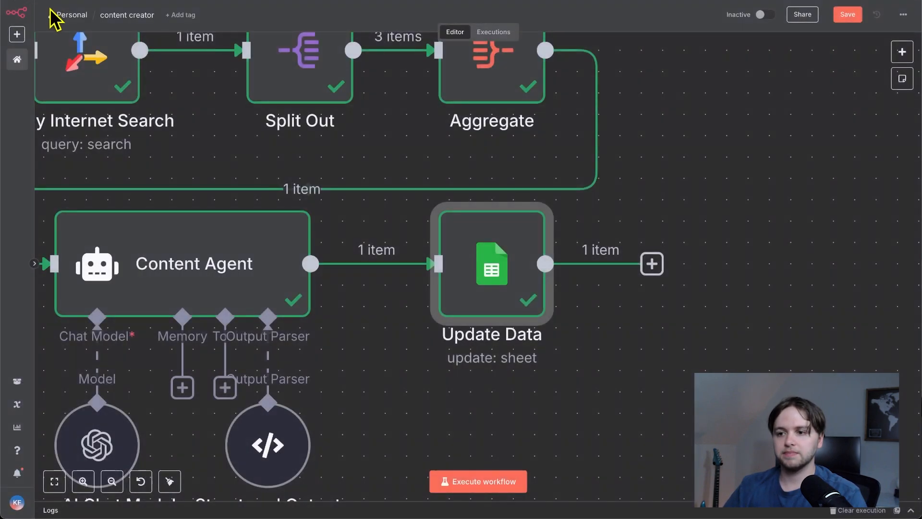
- Switch to the Content Creator DB spreadsheet in Google Sheets and examine the X post written to row 7
scroll(495, 274, "down", 2)
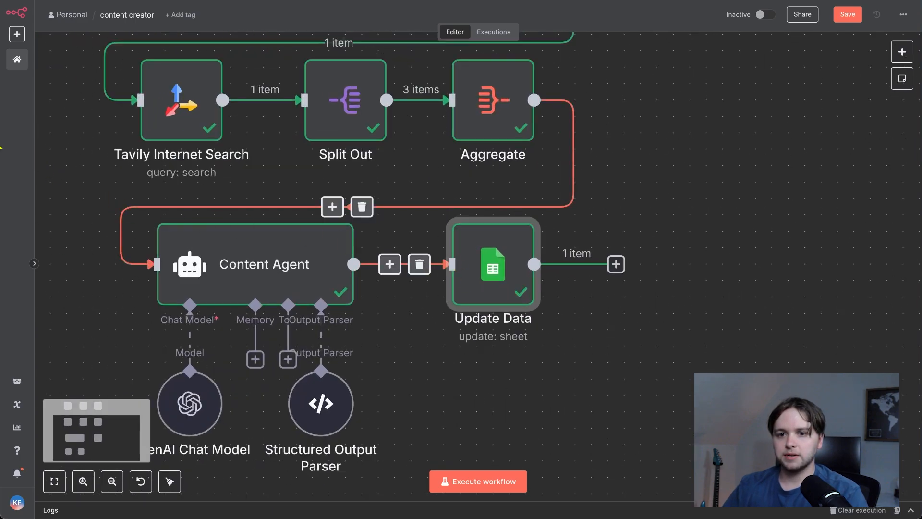
left_click_drag(17, 126, 470, 158)
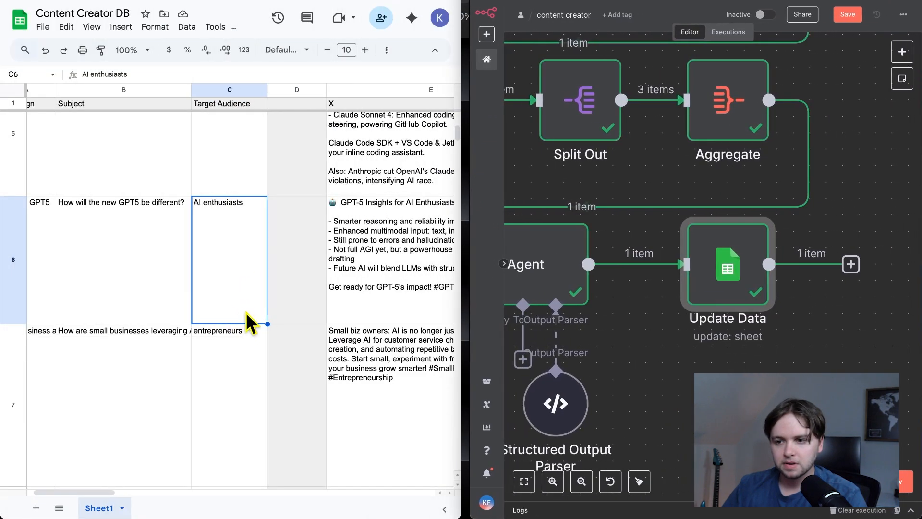
scroll(247, 324, "right", 8)
scroll(200, 384, "left", 3)
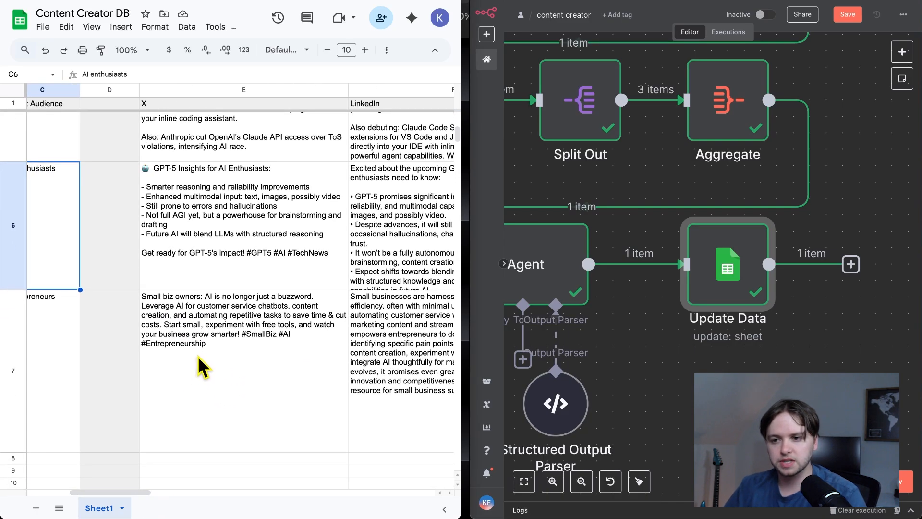
left_click(211, 365)
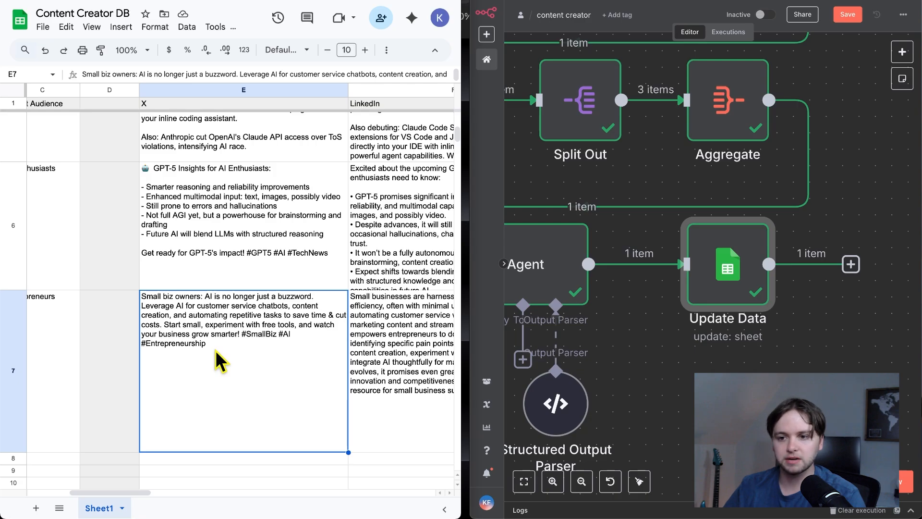
- Examine the LinkedIn and Blog content in row 7 of the sheet, opening the Blog cell to read its full text
scroll(220, 361, "right", 5)
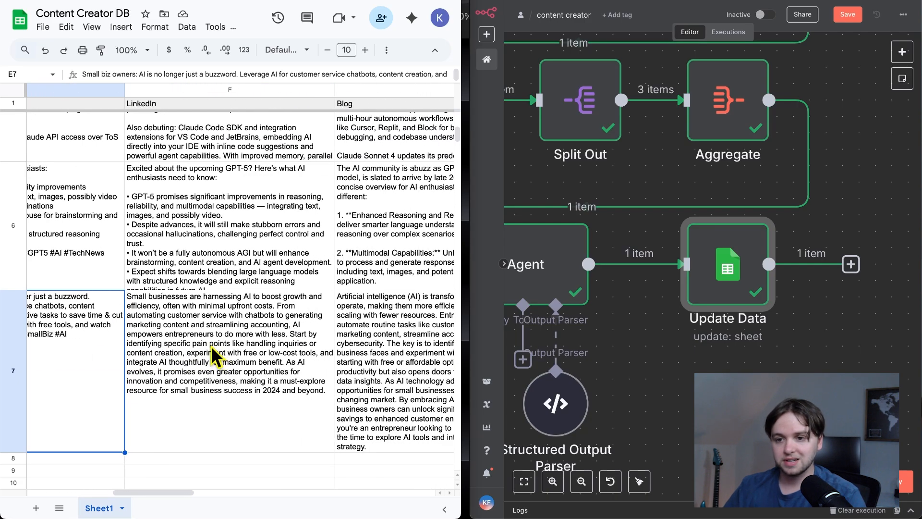
double_click(214, 358)
left_click(94, 353)
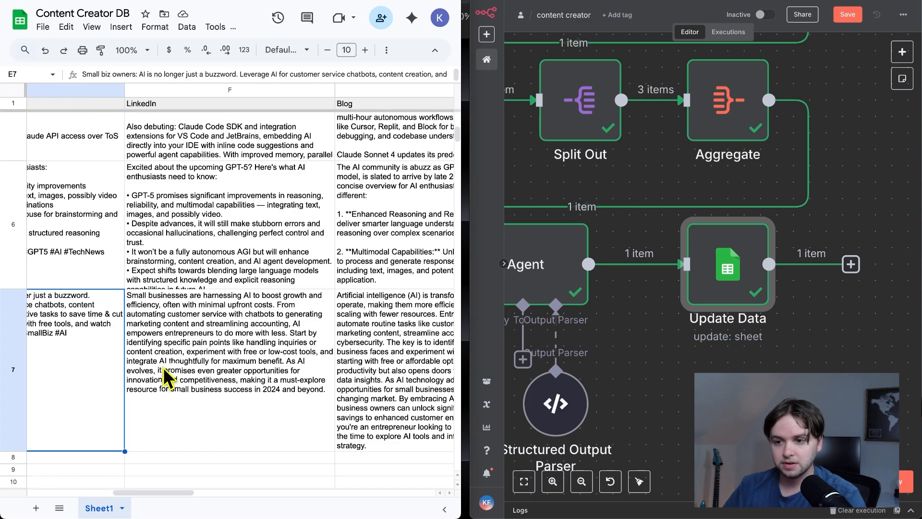
scroll(166, 377, "down", 1)
scroll(166, 377, "right", 4)
double_click(194, 353)
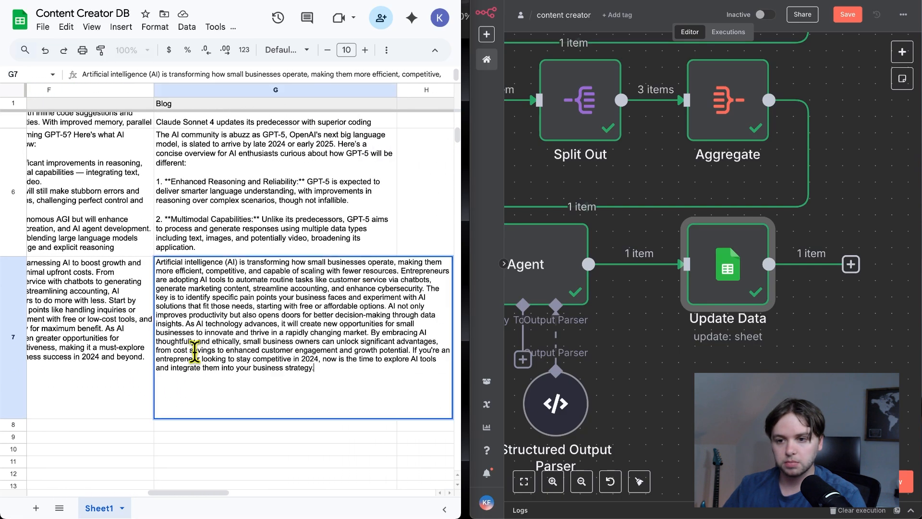
left_click(90, 398)
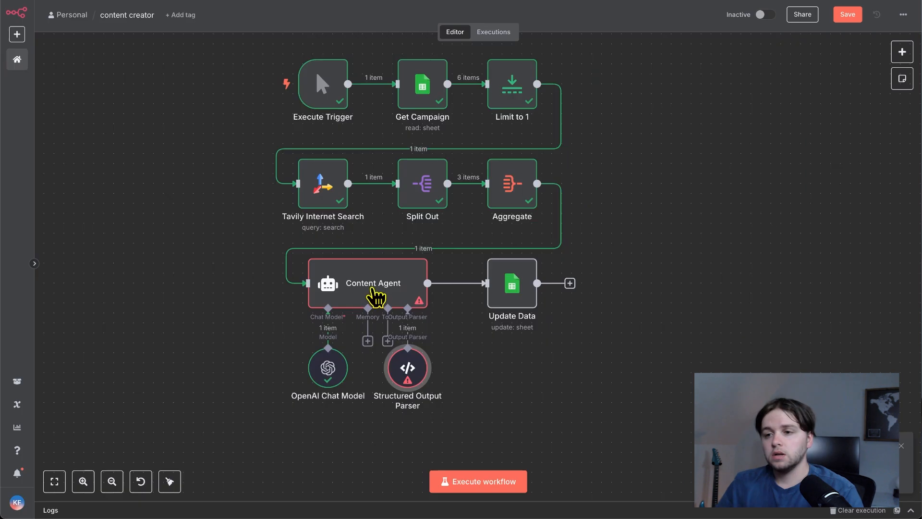
- Replace the Content Agent's system message with per-platform instructions: 5-paragraph blog, short X post with emojis, and professional LinkedIn post with a call to action
double_click(372, 290)
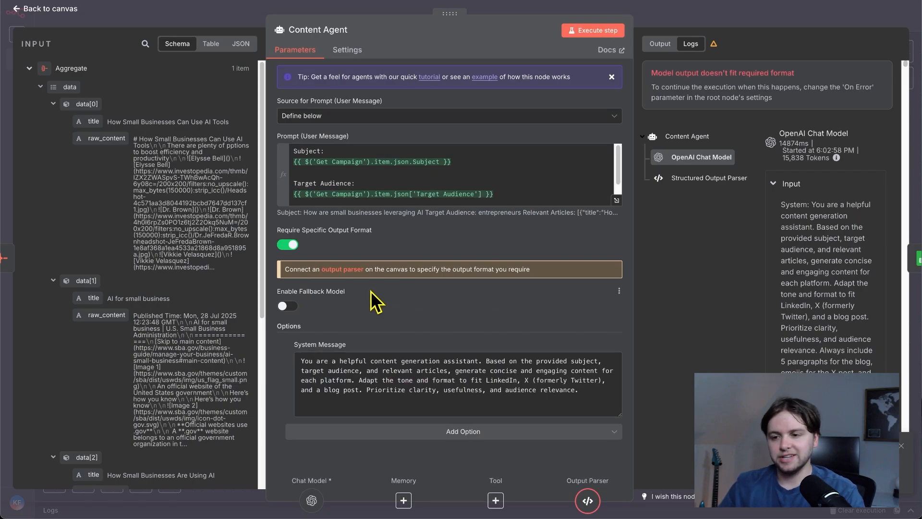
left_click_drag(590, 394, 306, 353)
key("ctrl+v")
scroll(441, 385, "up", 5)
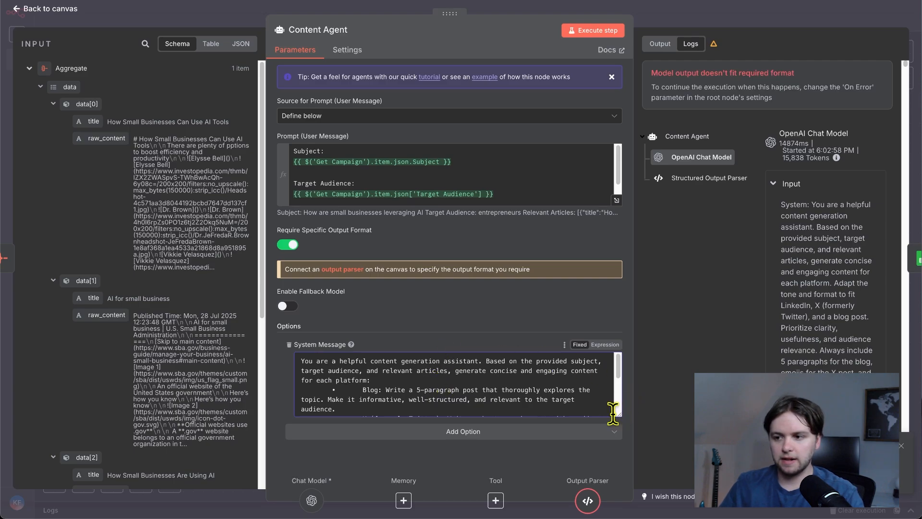
- Enlarge the System Message box and review its Blog, X and LinkedIn writing instructions
left_click_drag(620, 416, 623, 453)
scroll(488, 397, "down", 2)
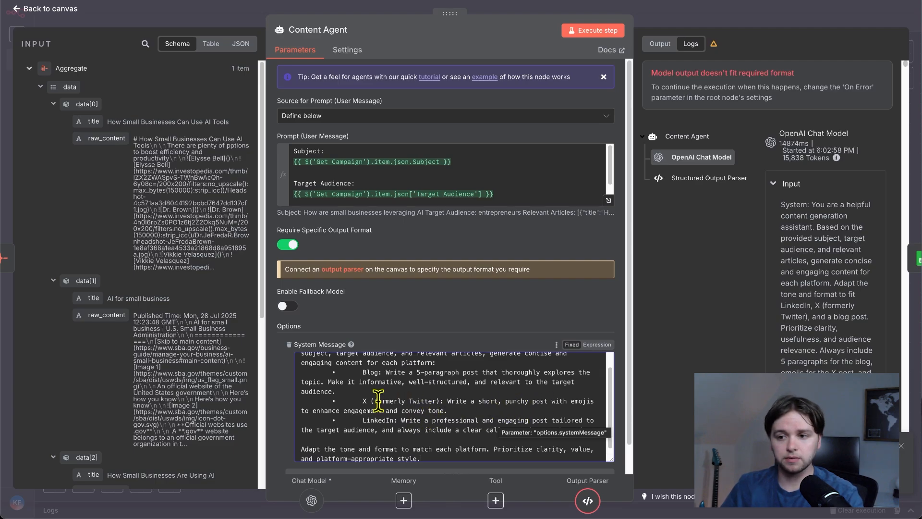
scroll(377, 403, "down", 2)
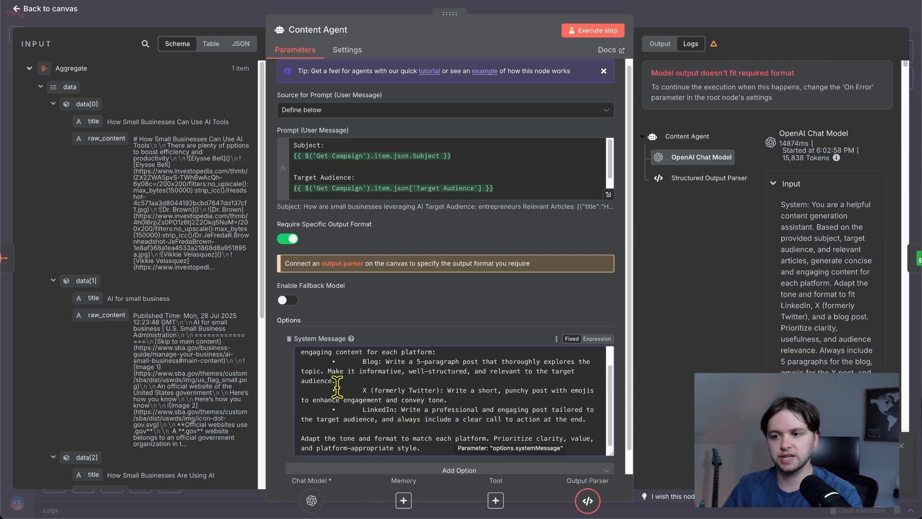
scroll(346, 374, "up", 1)
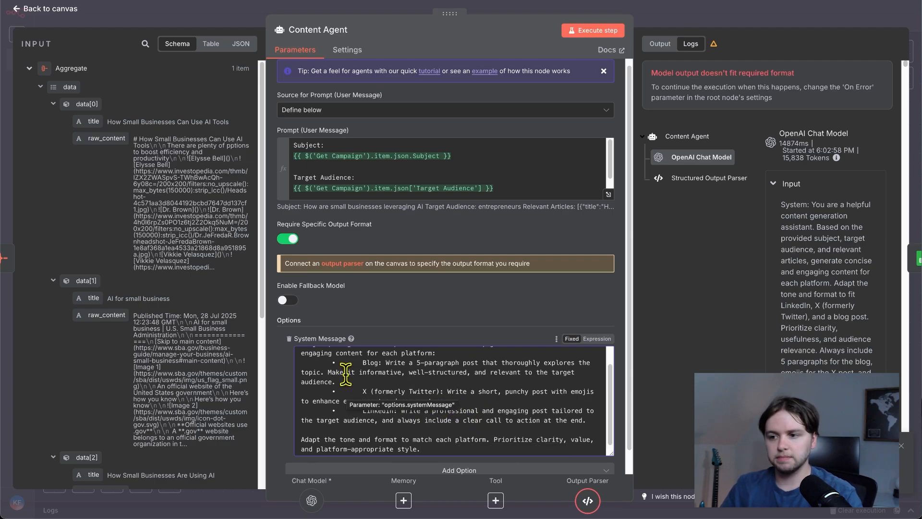
scroll(345, 374, "down", 1)
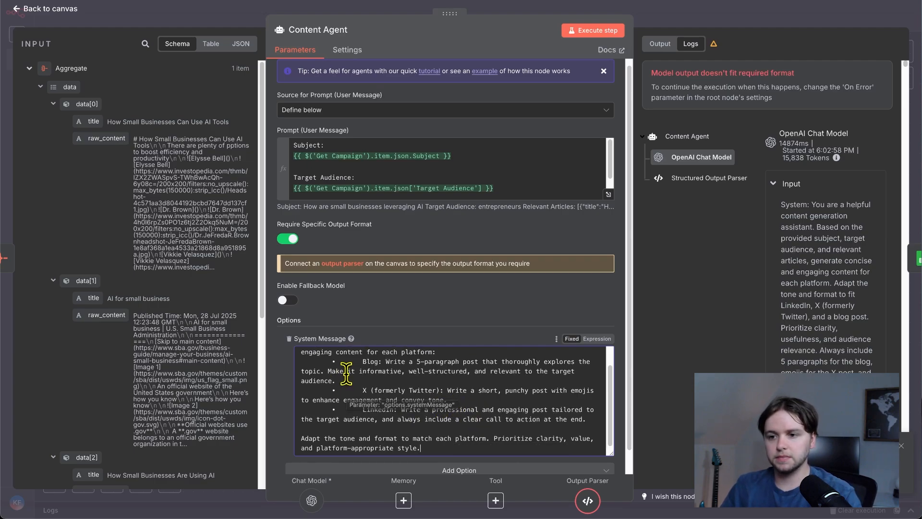
- Execute the Content Agent with its revised system message, and run the Update Data node from the workflow canvas
left_click(565, 39)
left_click(67, 12)
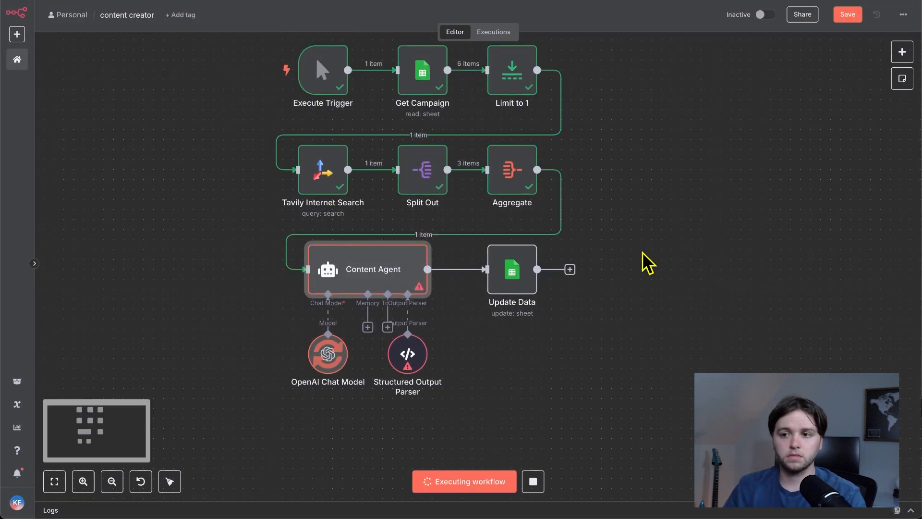
mouse_move(508, 243)
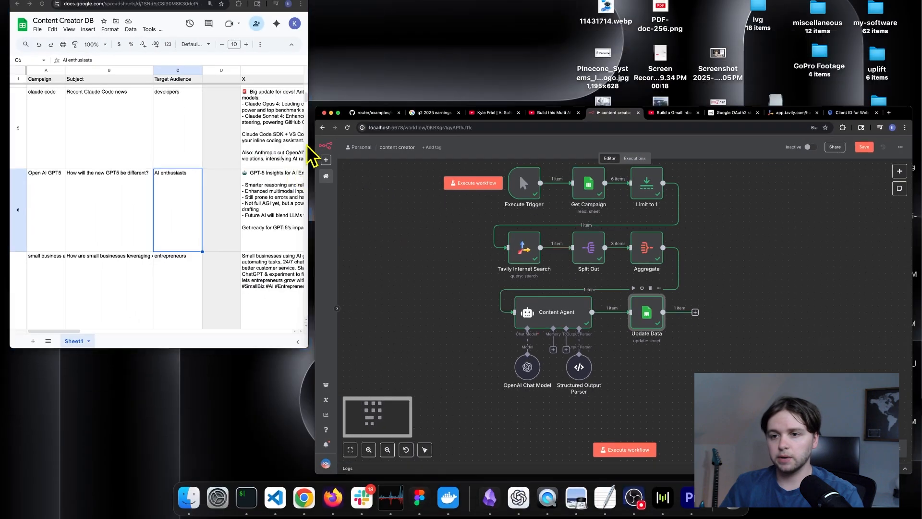
- Switch to the Content Creator DB spreadsheet and examine the regenerated X, LinkedIn and Blog content in row 7
scroll(206, 206, "right", 5)
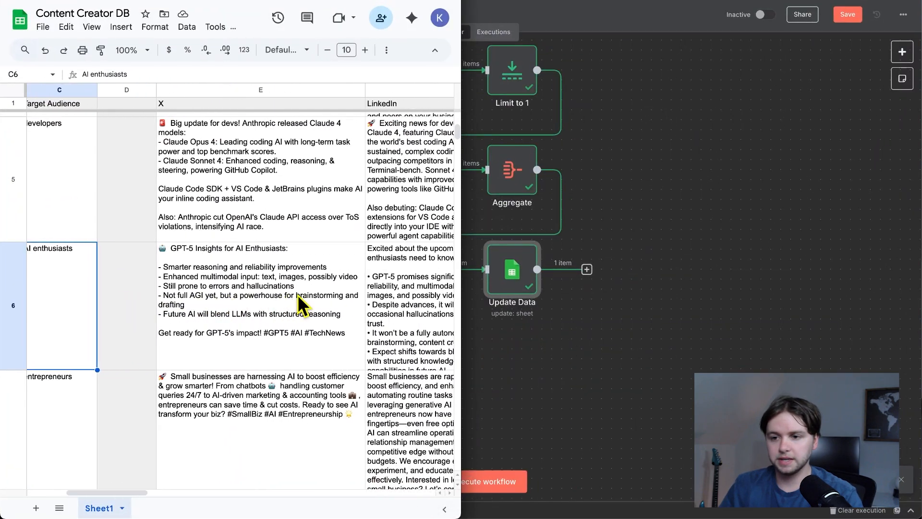
scroll(298, 295, "down", 2)
double_click(226, 319)
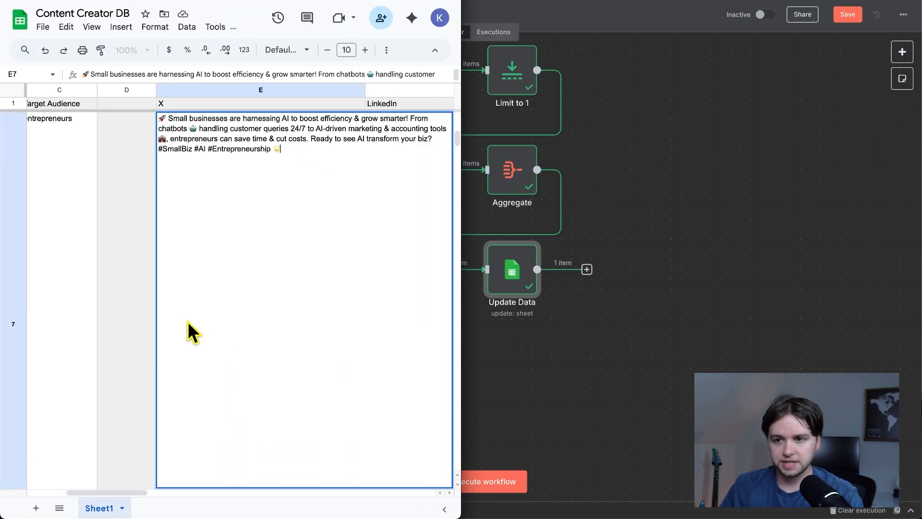
left_click(139, 228)
scroll(144, 231, "right", 5)
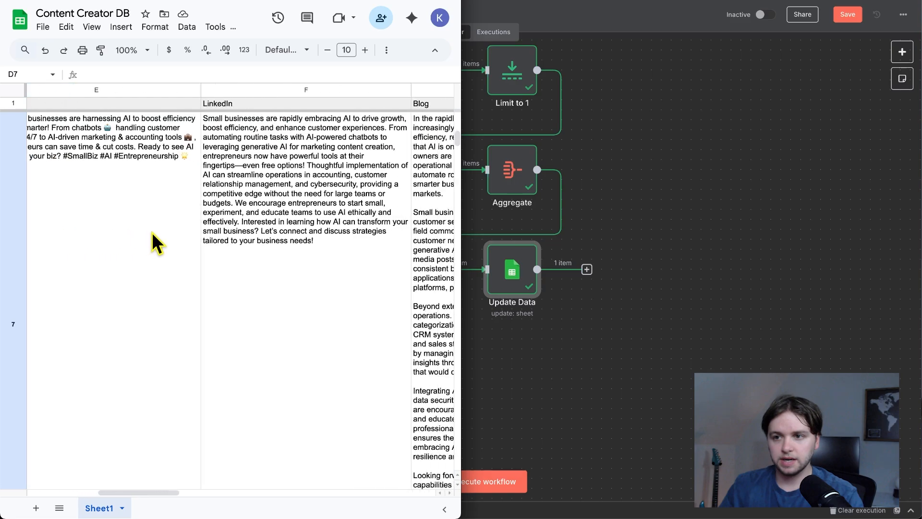
scroll(310, 188, "right", 5)
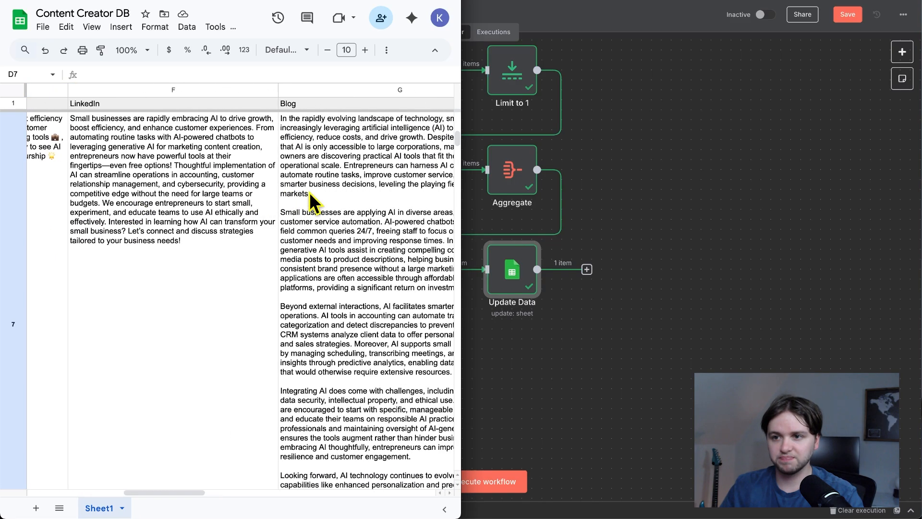
scroll(260, 180, "down", 3)
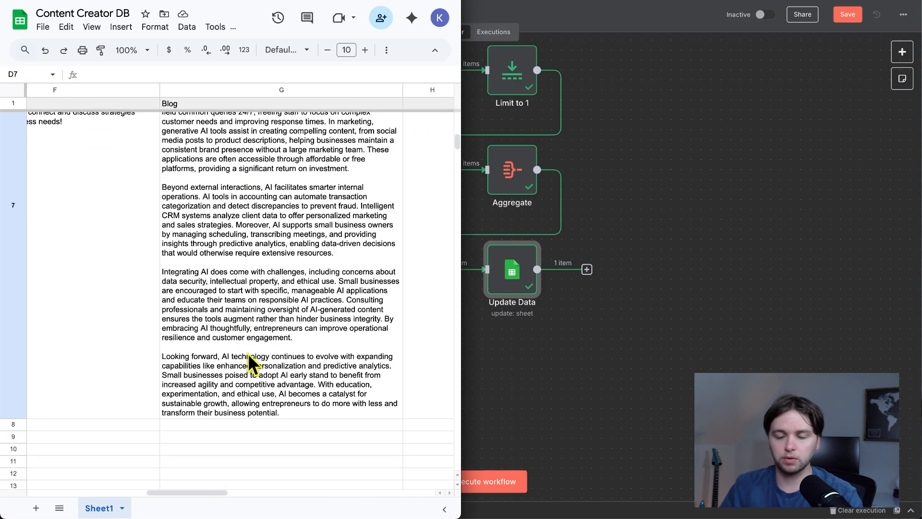
scroll(232, 348, "left", 3)
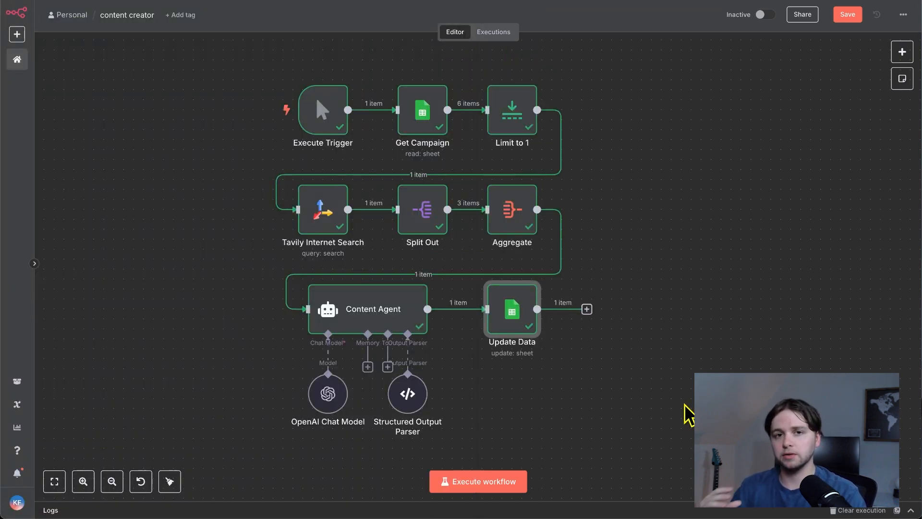
- Replace the workflow's manual Execute Trigger with a Google Sheets trigger for the "On row added" event
scroll(315, 148, "up", 3)
mouse_move(324, 176)
left_click(328, 144)
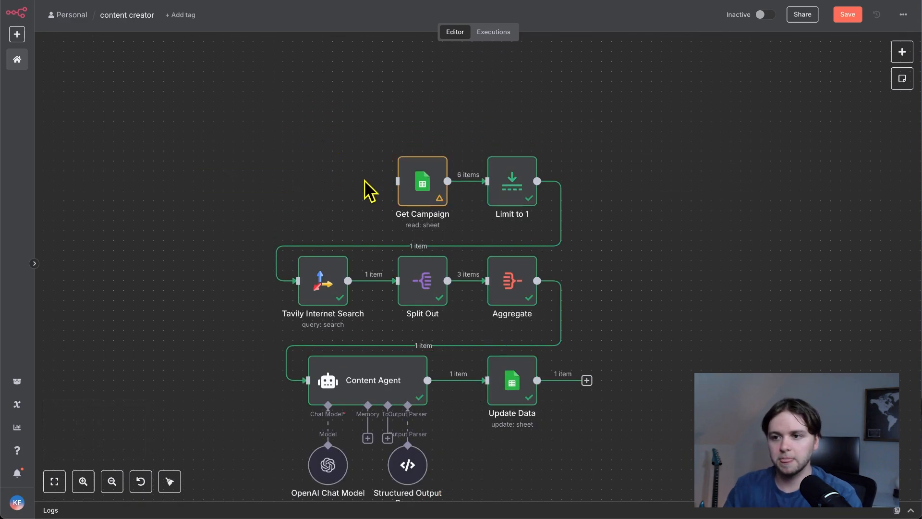
left_click(902, 53)
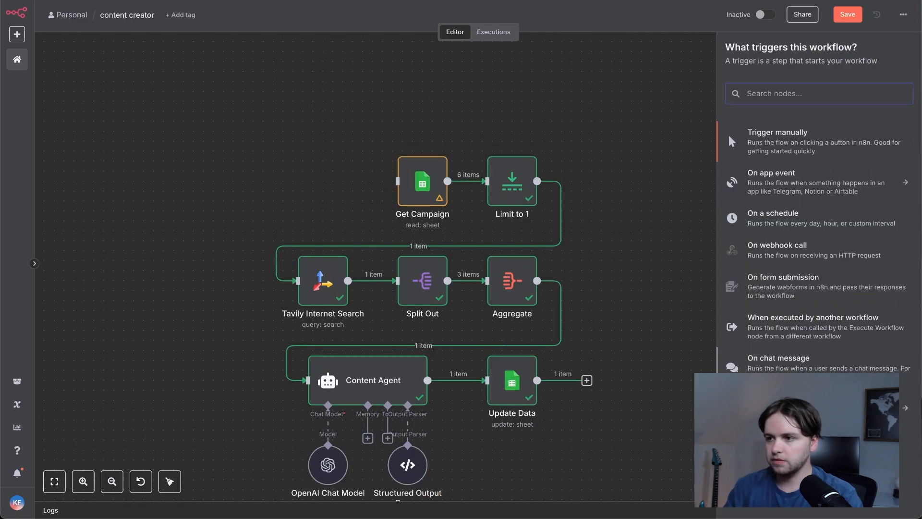
type("sheet")
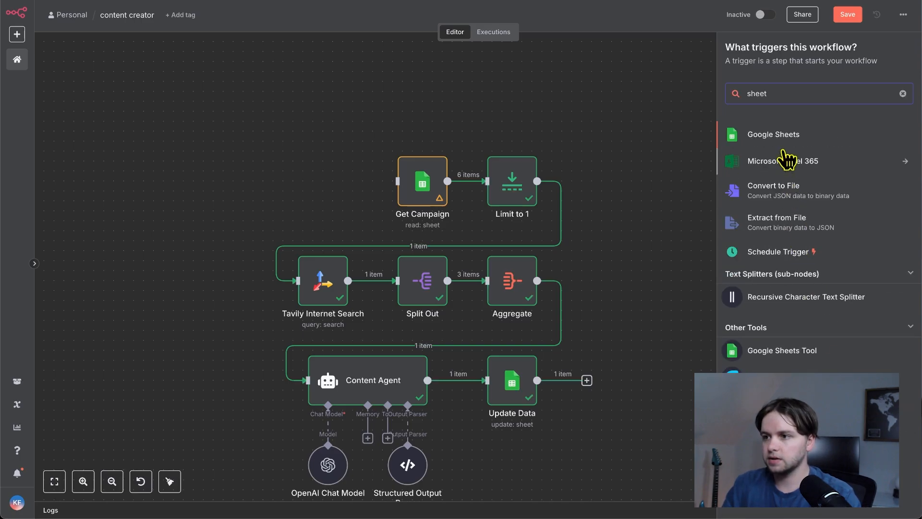
left_click(785, 134)
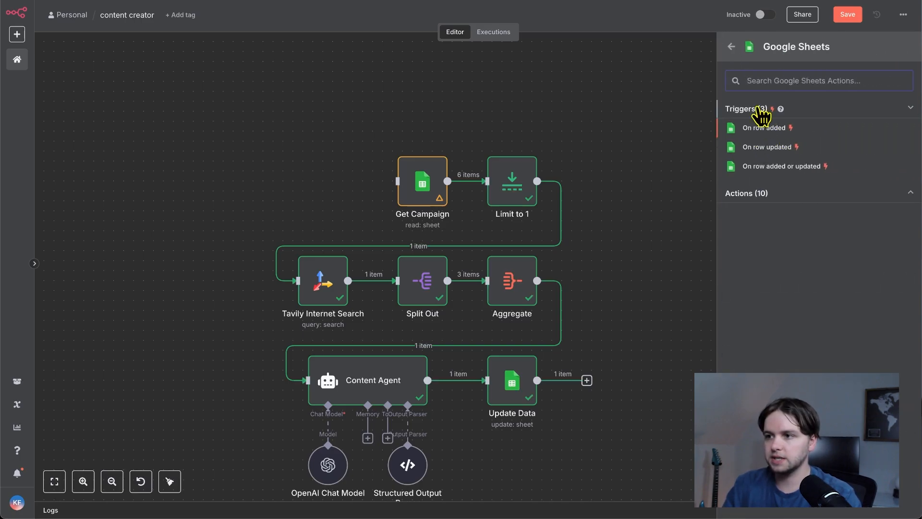
left_click(774, 131)
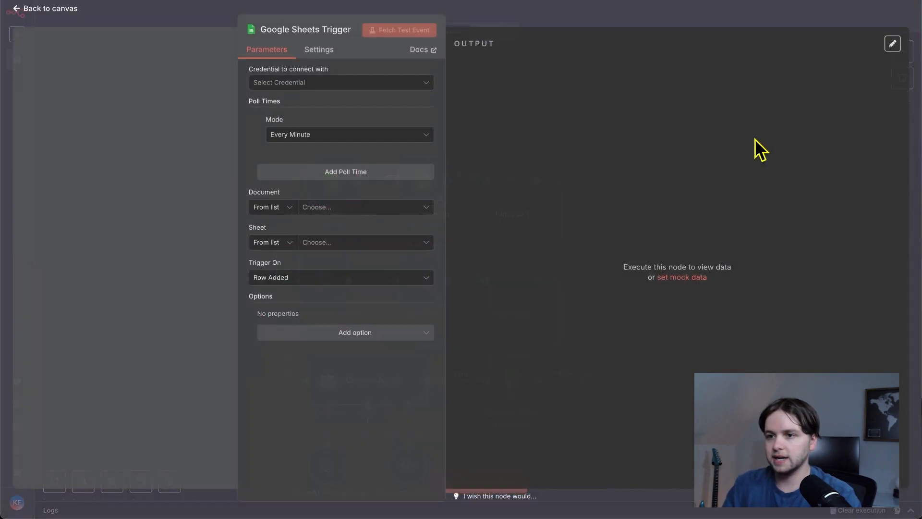
- Create a new credential for the Google Sheets Trigger and connect it to the Google account
left_click(317, 85)
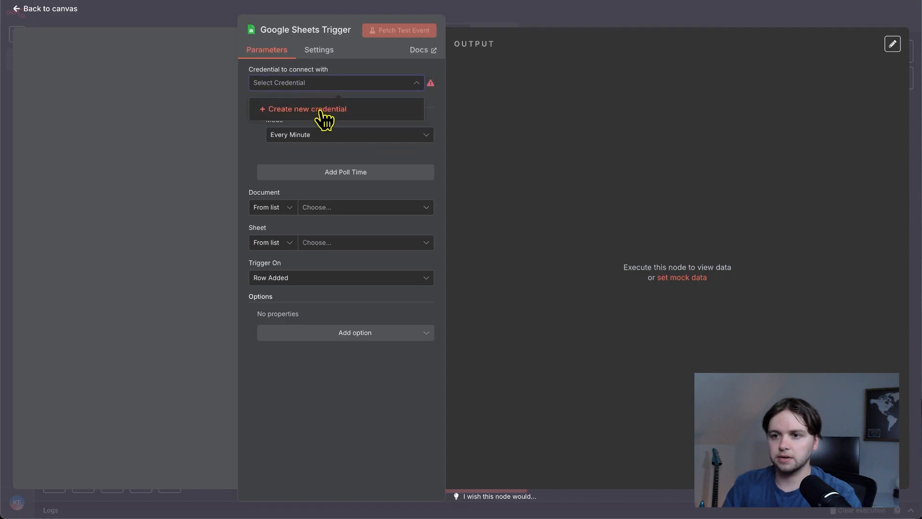
left_click(321, 109)
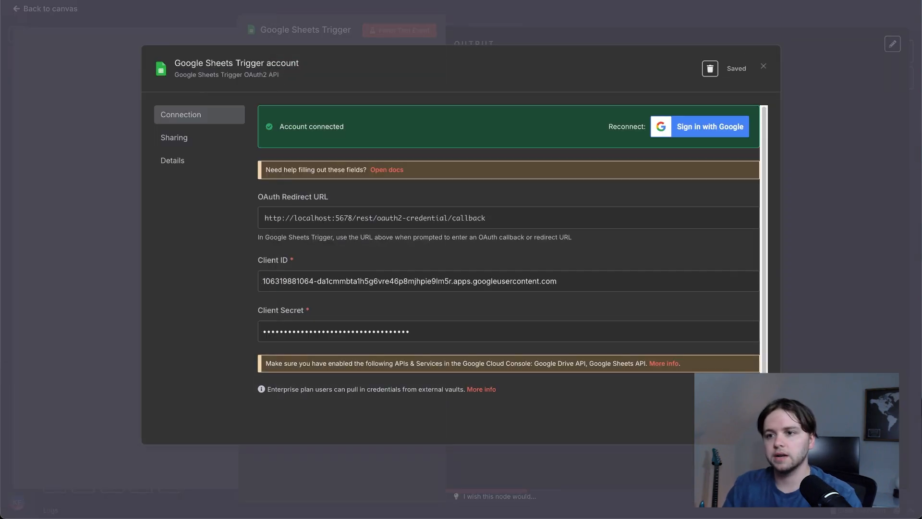
left_click(339, 18)
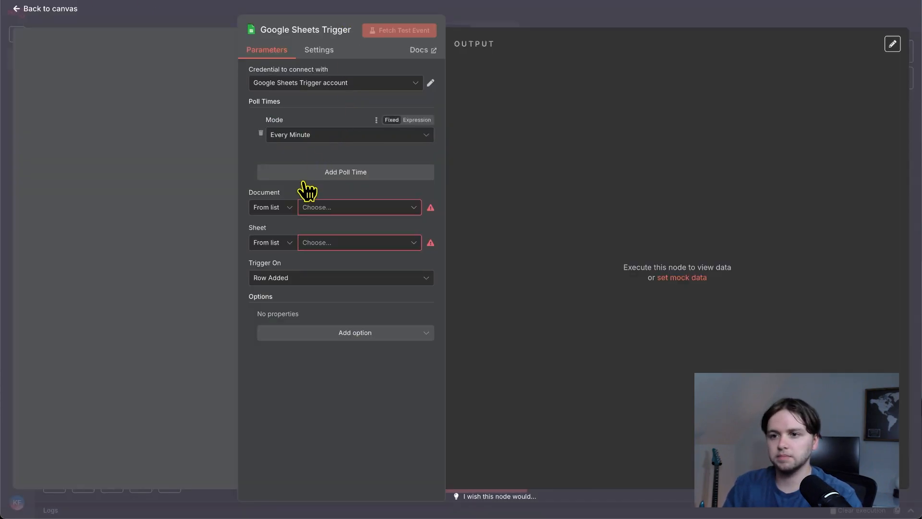
- Point the Google Sheets Trigger to Sheet1 of the Content Creator DB document and return to the canvas
left_click(315, 209)
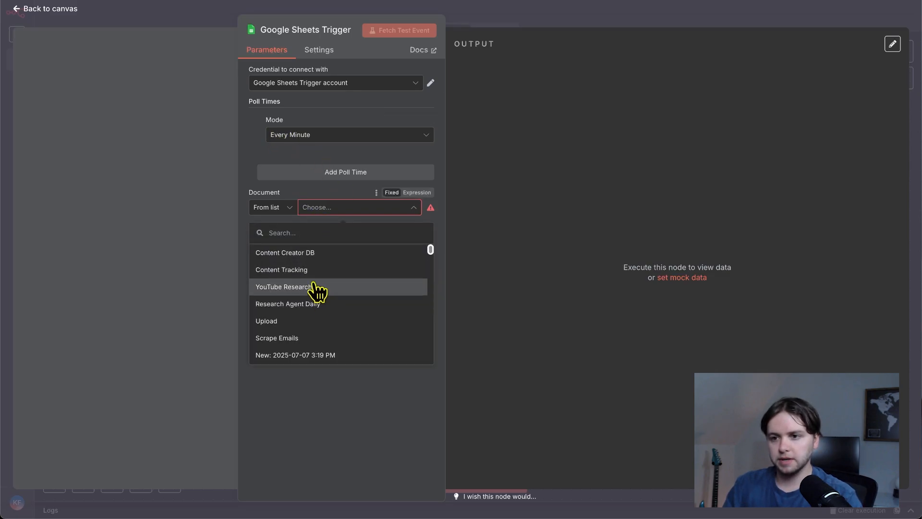
left_click(291, 253)
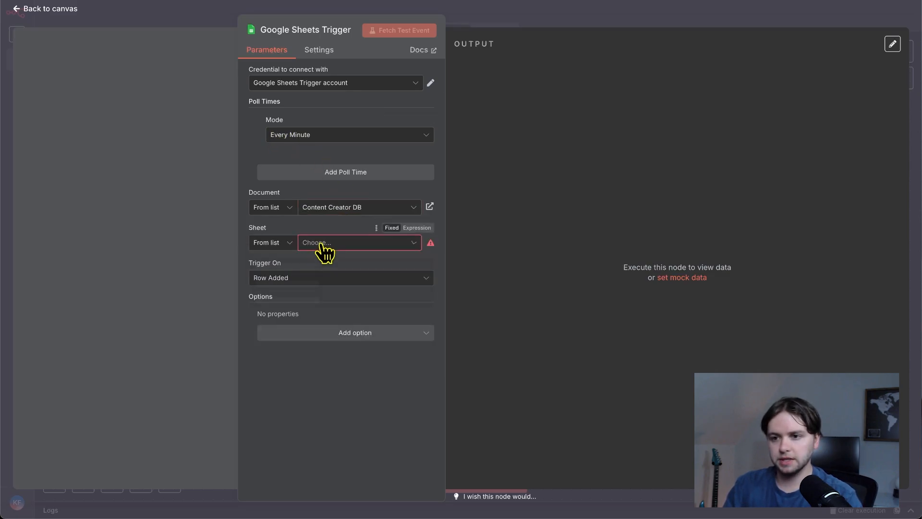
left_click(321, 243)
left_click(312, 267)
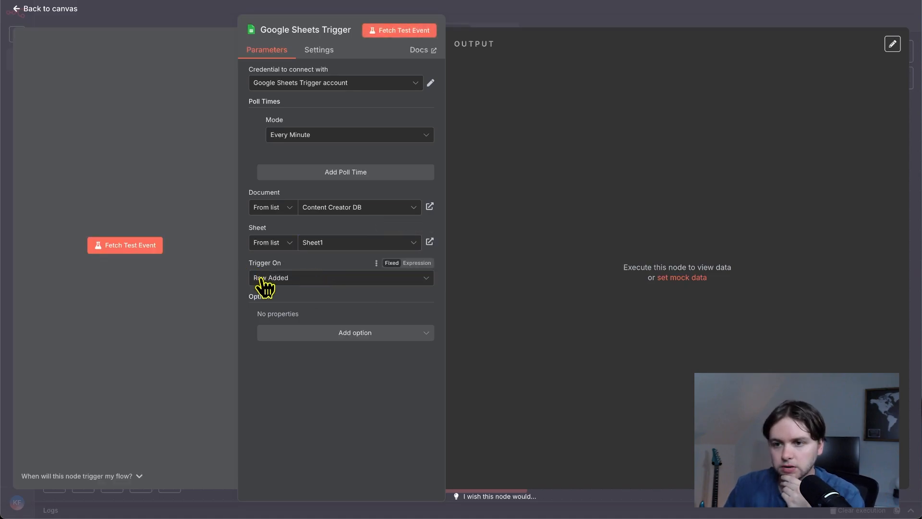
left_click(76, 12)
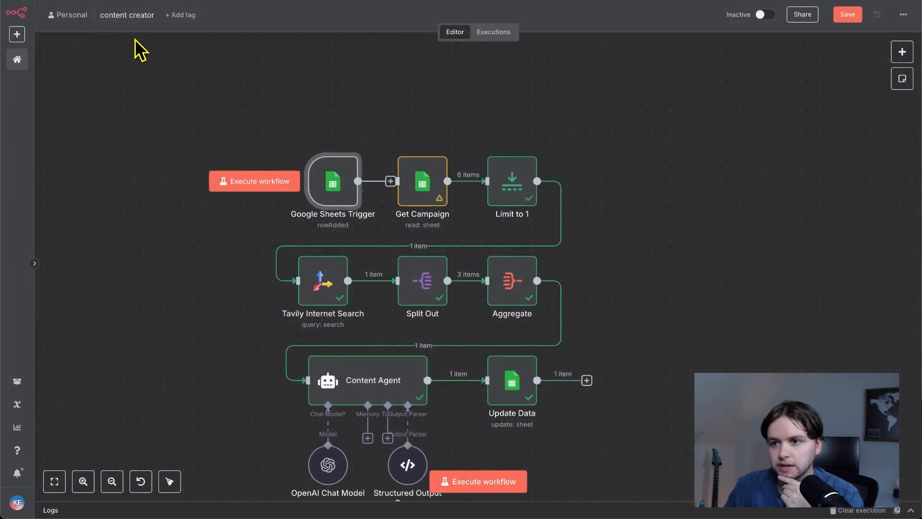
- Save the content creator workflow and set it to active, dismissing the activation notice
left_click(848, 14)
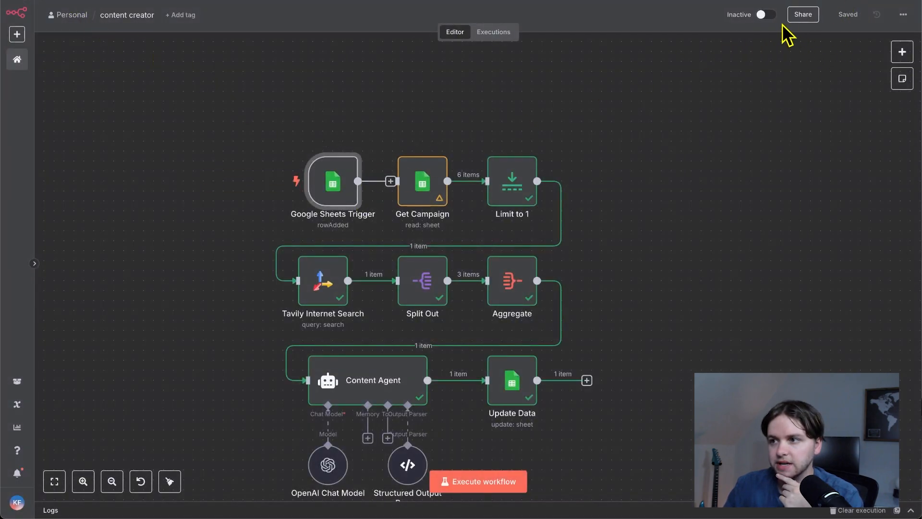
left_click(763, 18)
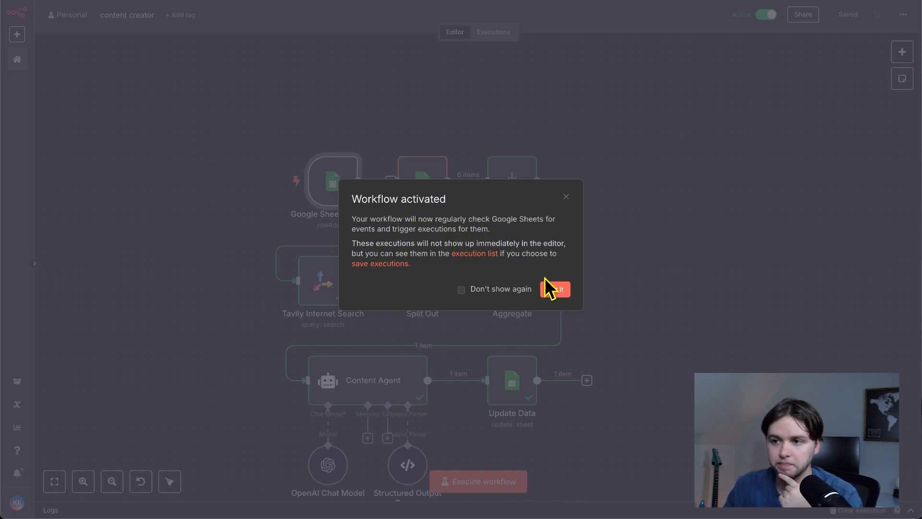
left_click(552, 288)
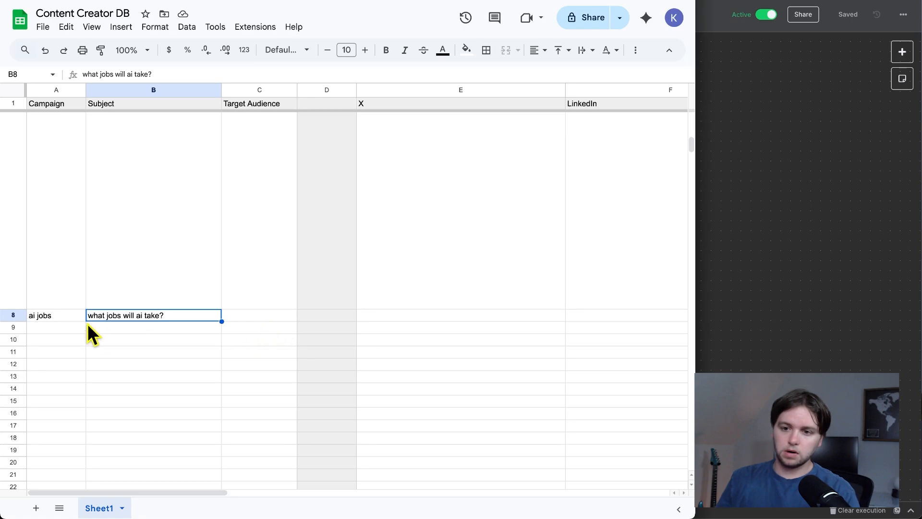
- Add a campaign in row 8 of the spreadsheet: "ai jobs", subject "what jobs will ai take?", target audience "AI enthusiasts"
left_click(47, 319)
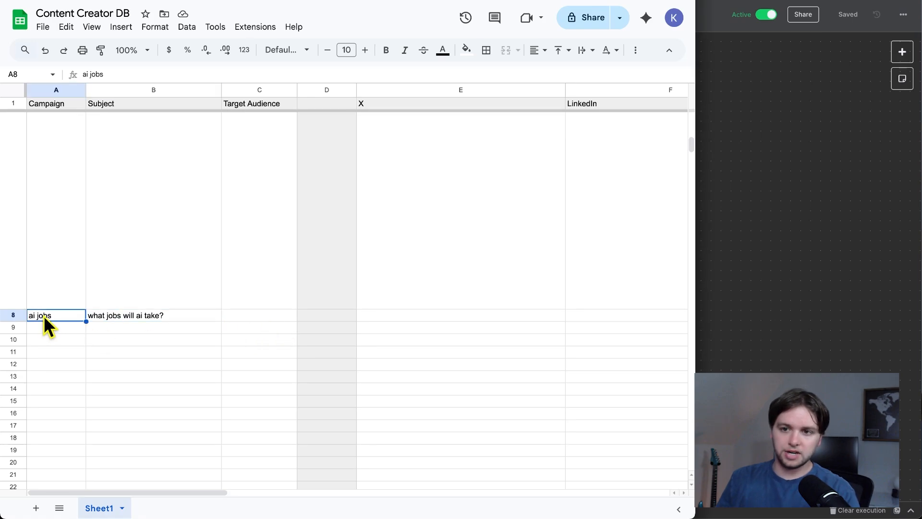
left_click(94, 315)
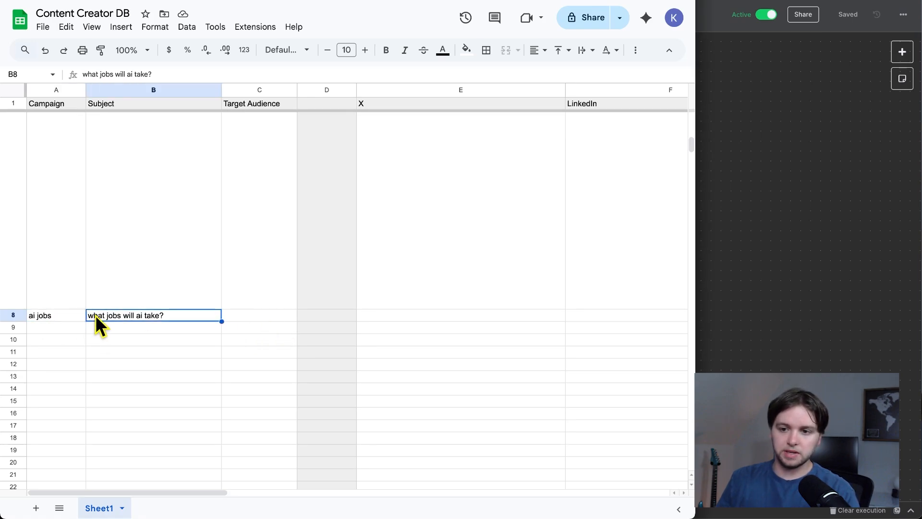
left_click(237, 318)
type("AI enthusiasts")
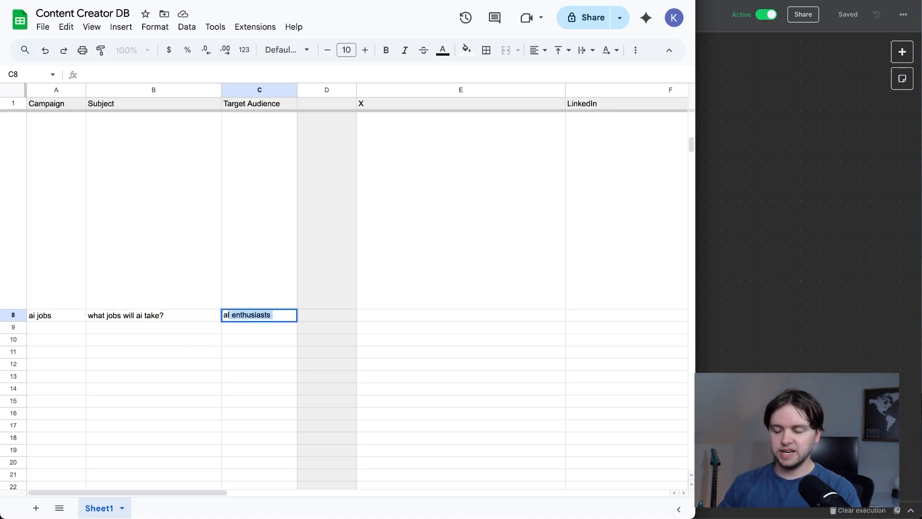
key("Tab")
left_click(271, 328)
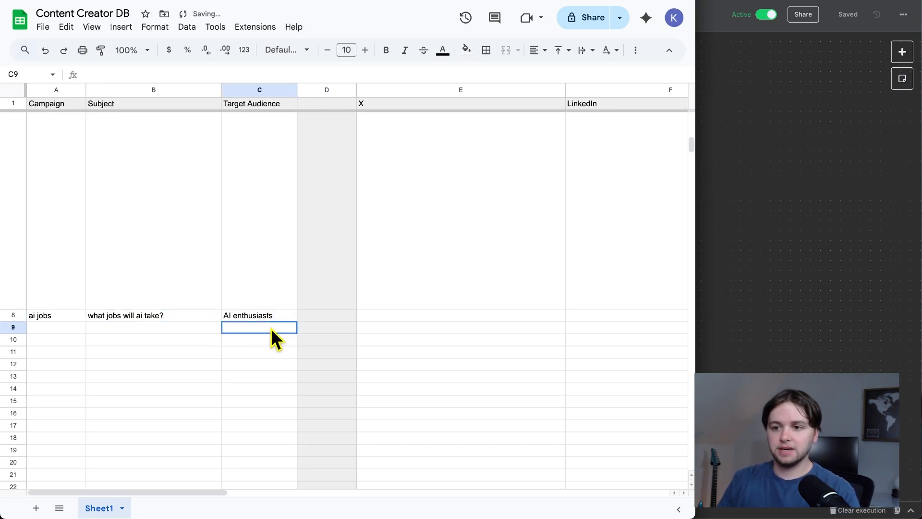
- Follow the workflow's run beside the spreadsheet and examine the X and LinkedIn posts written to row 8
scroll(271, 328, "up", 2)
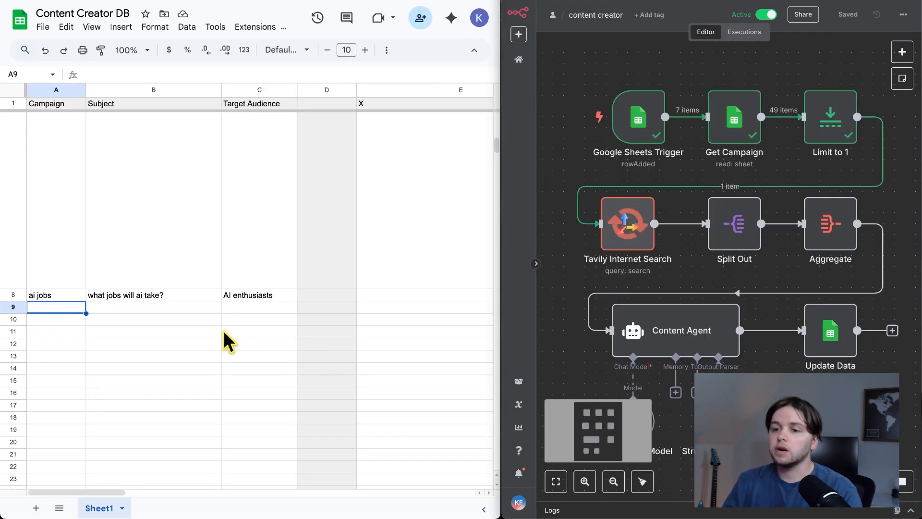
scroll(223, 330, "right", 5)
scroll(216, 332, "left", 5)
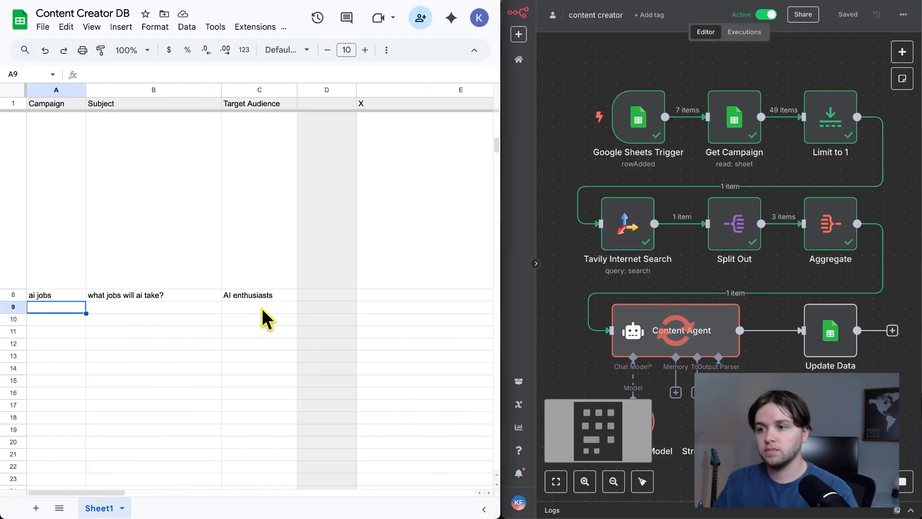
scroll(261, 317, "right", 5)
scroll(262, 321, "down", 3)
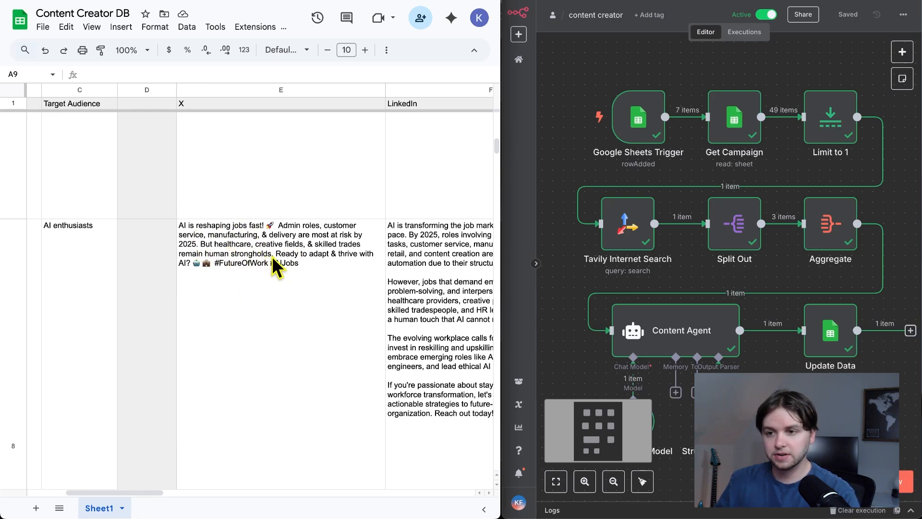
scroll(219, 263, "right", 3)
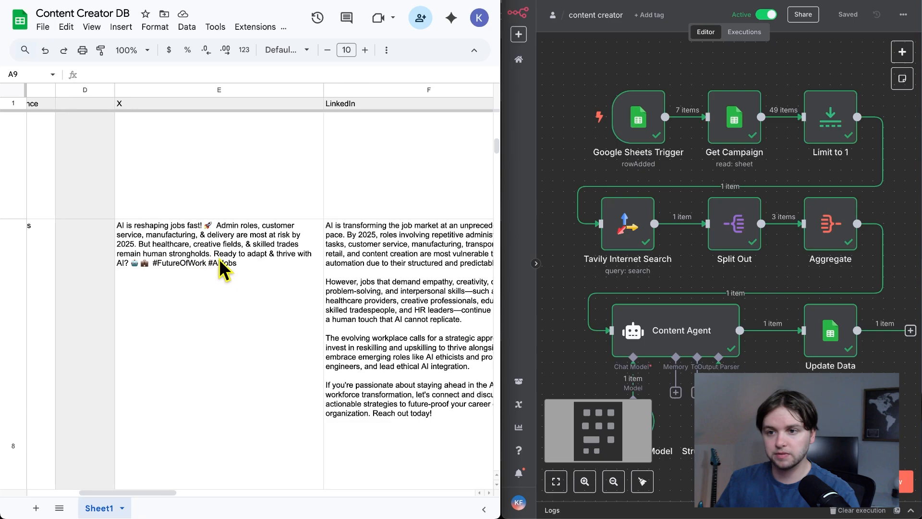
scroll(220, 263, "down", 1)
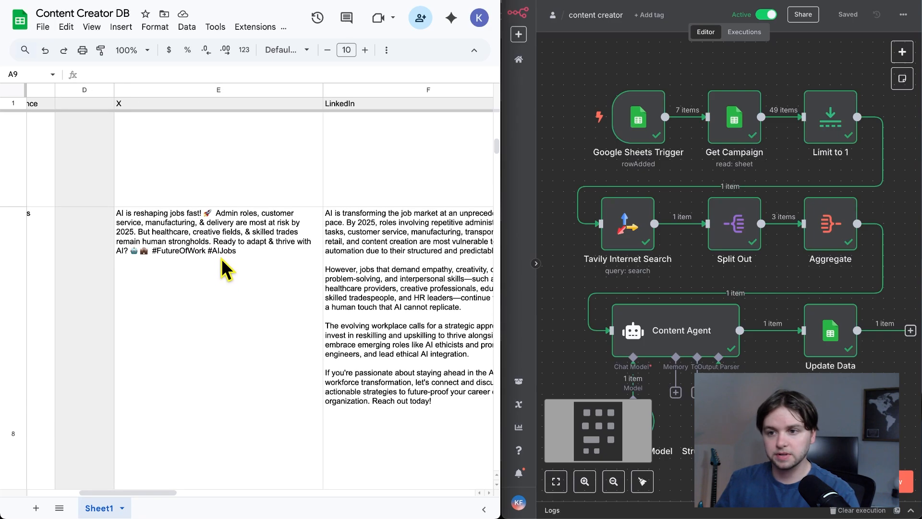
scroll(220, 258, "right", 5)
scroll(220, 257, "down", 2)
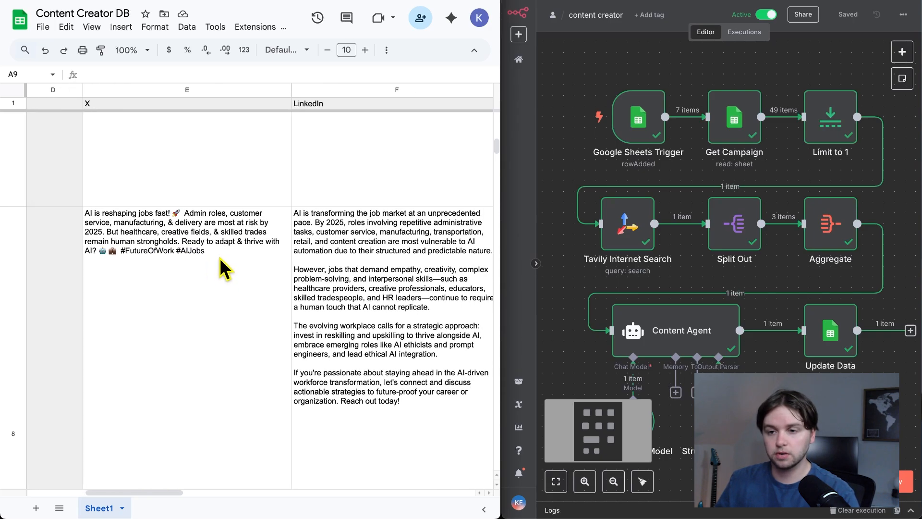
scroll(282, 367, "right", 3)
scroll(260, 365, "down", 1)
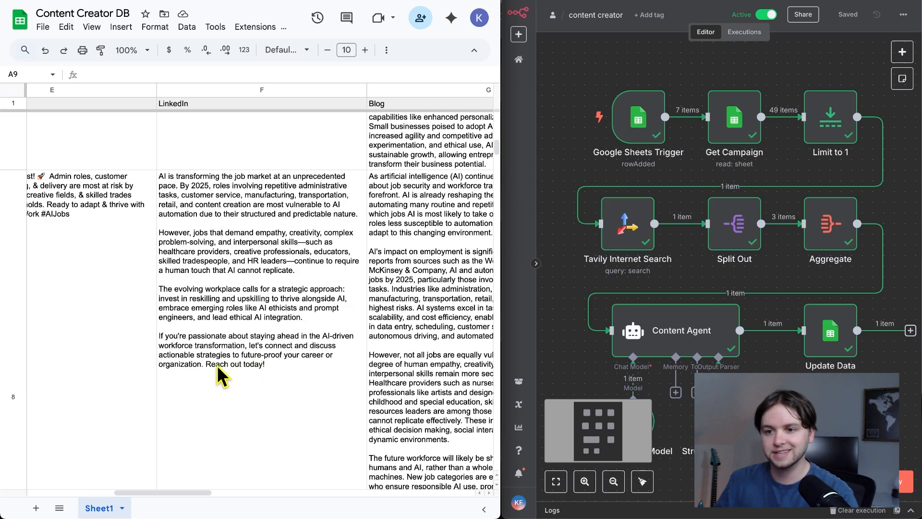
- Review the full Blog text in row 8 and compare it with the LinkedIn post beside it
scroll(217, 365, "down", 3)
scroll(219, 361, "right", 5)
scroll(221, 358, "down", 4)
scroll(223, 358, "up", 8)
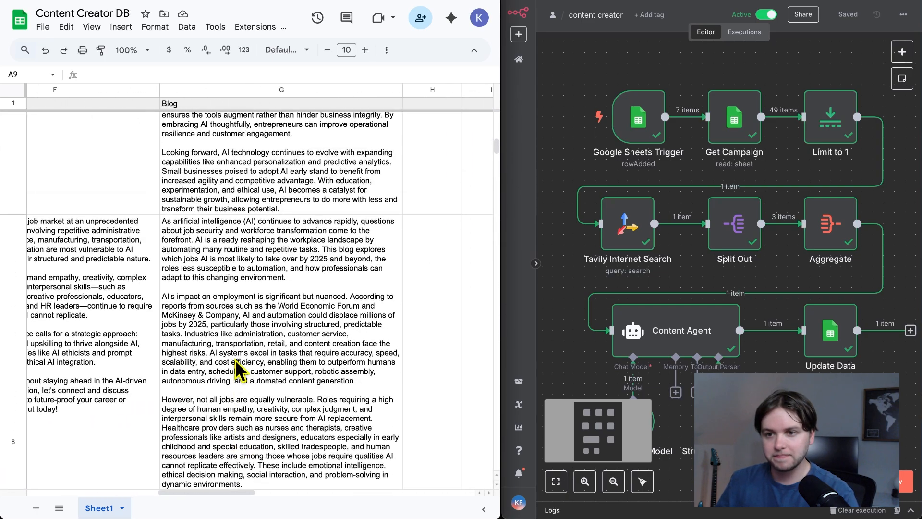
scroll(236, 371, "down", 6)
scroll(237, 370, "up", 7)
scroll(236, 369, "left", 10)
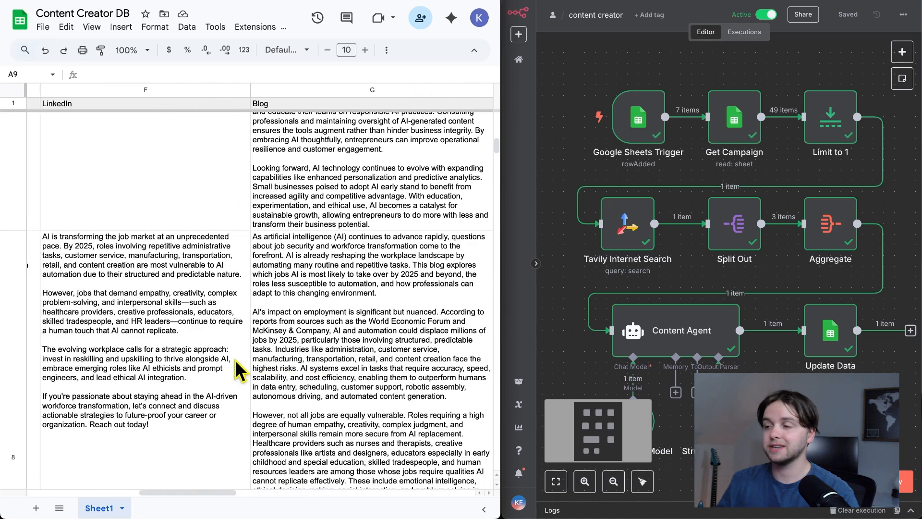